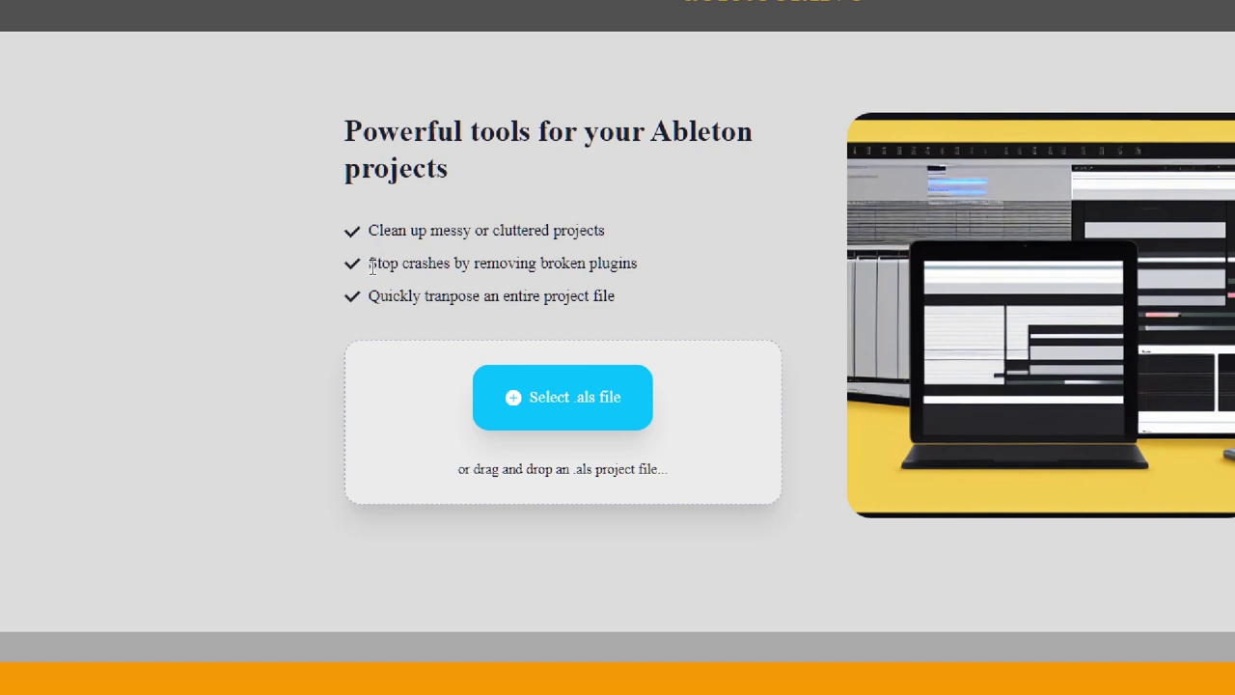
# Highlight the Abletool lines about removing broken plugins and transposing a project
pyautogui.moveTo(370, 267); pyautogui.dragTo(695, 272)
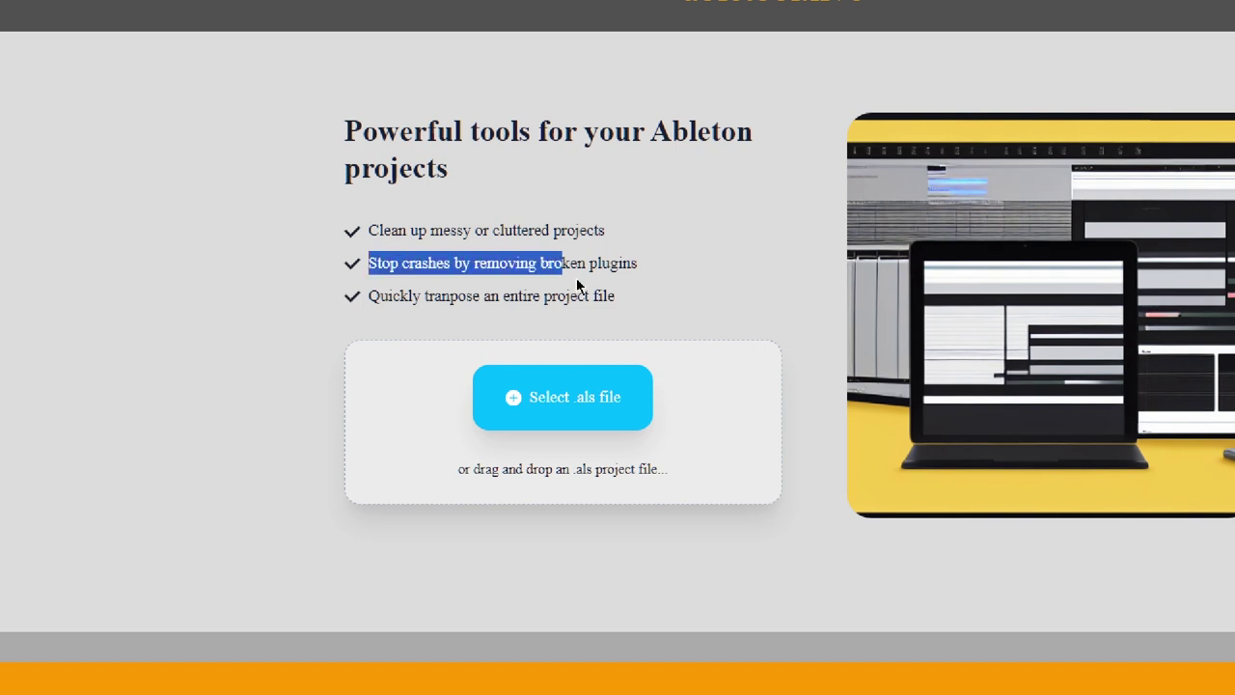
pyautogui.click(694, 269)
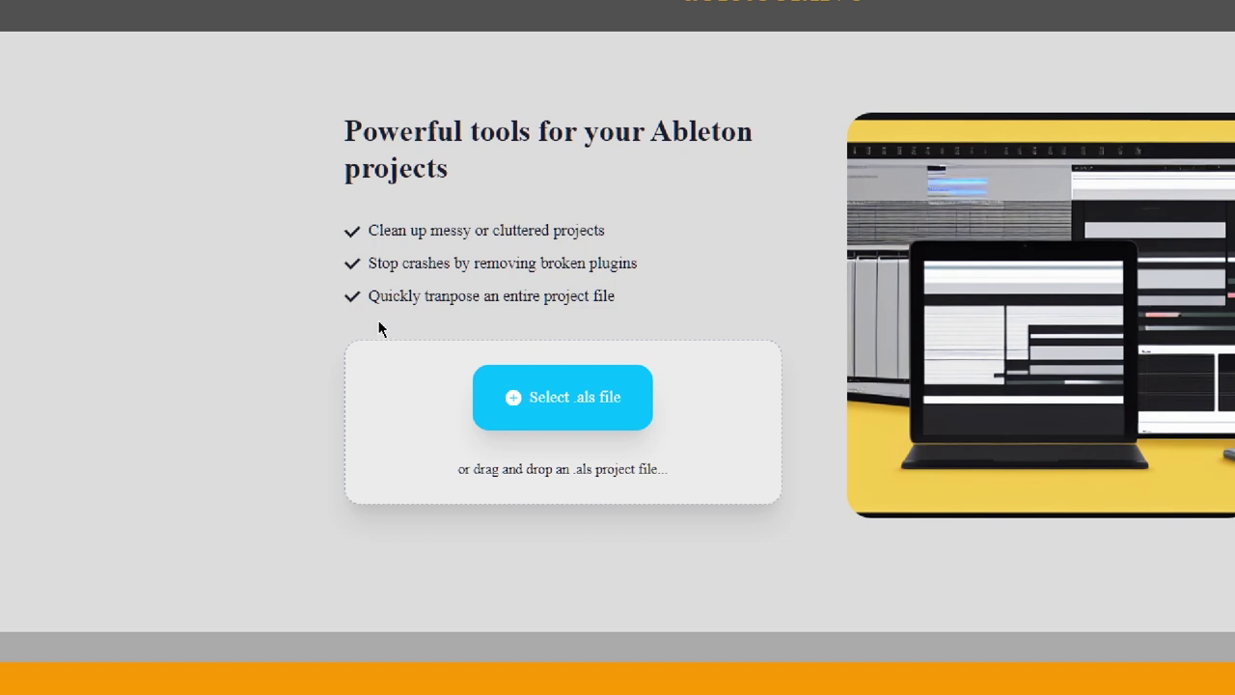
pyautogui.moveTo(377, 295); pyautogui.dragTo(567, 294)
pyautogui.click(469, 296)
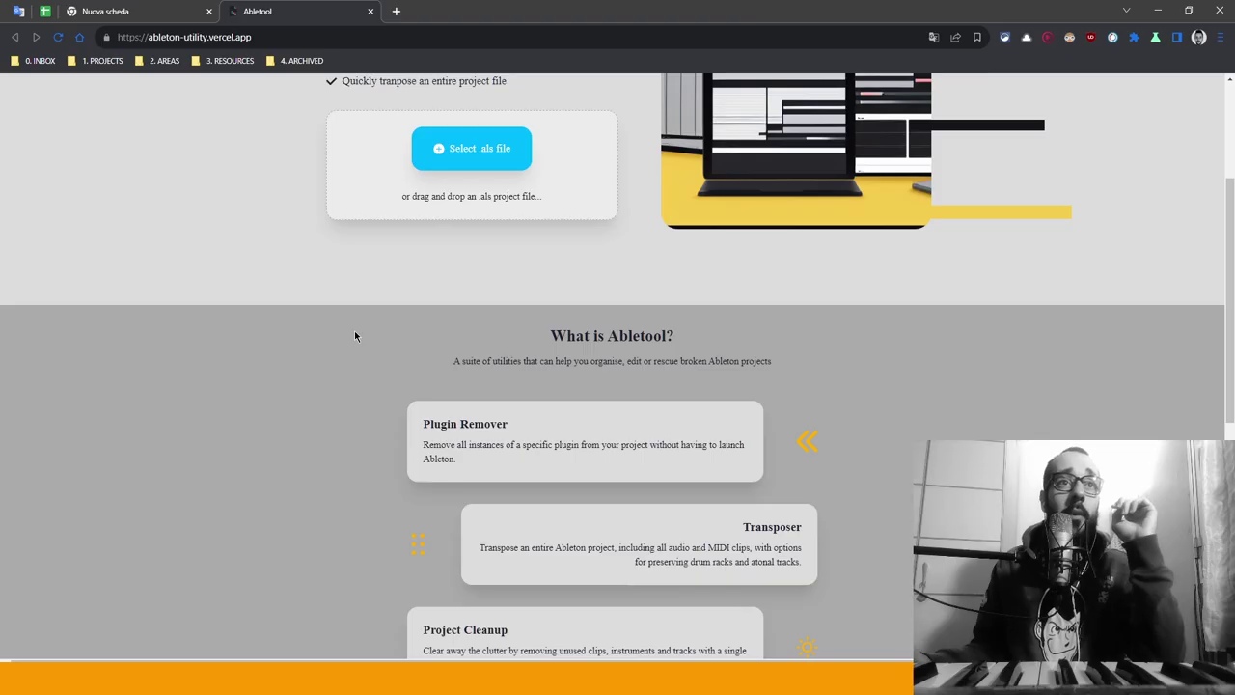
pyautogui.scroll(-2, 353, 337)
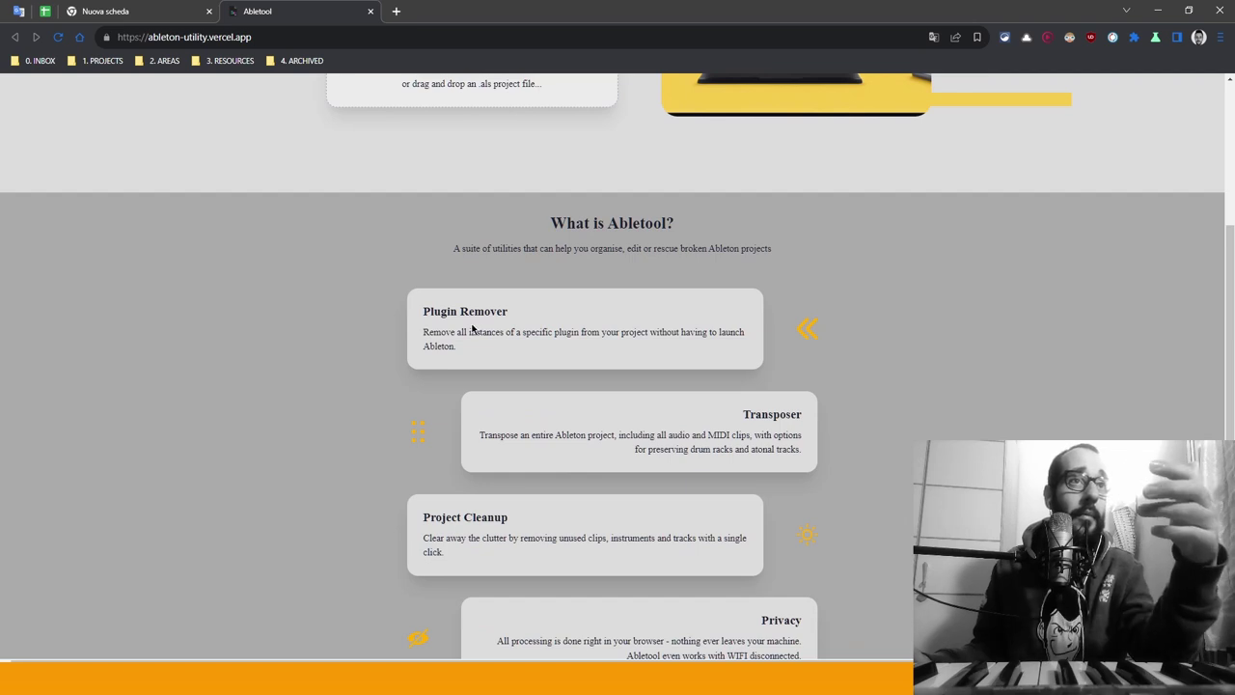
pyautogui.scroll(-2, 474, 330)
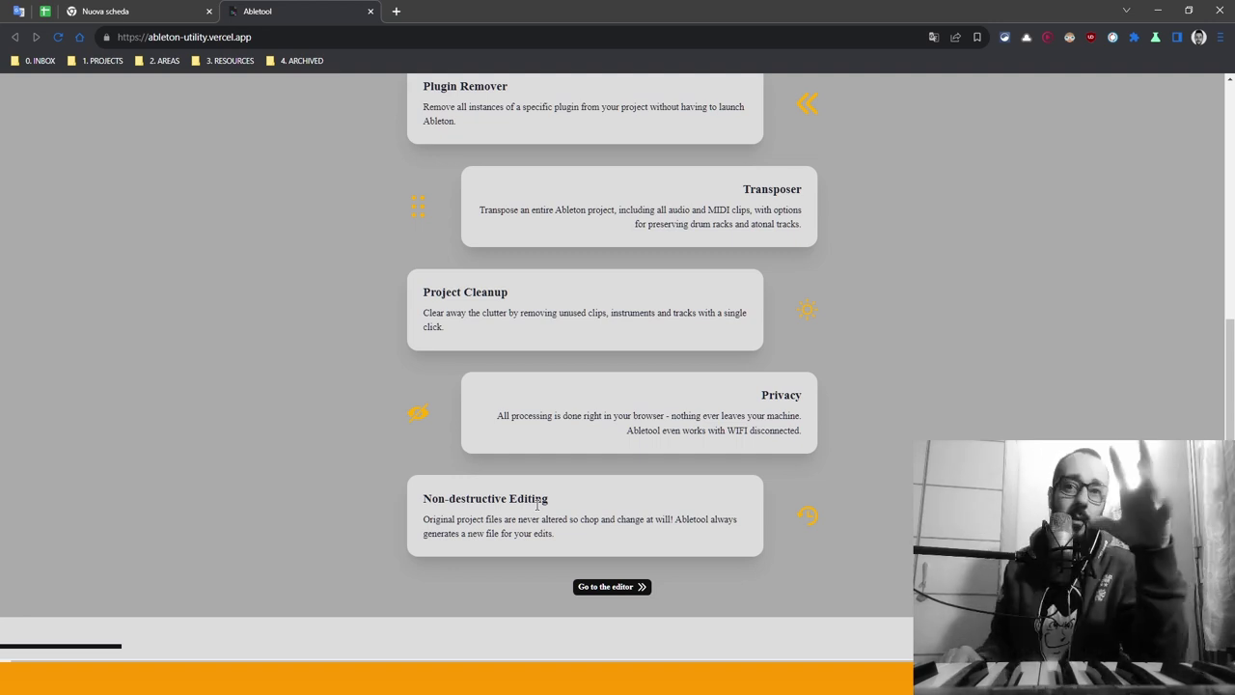
pyautogui.scroll(6, 113, 518)
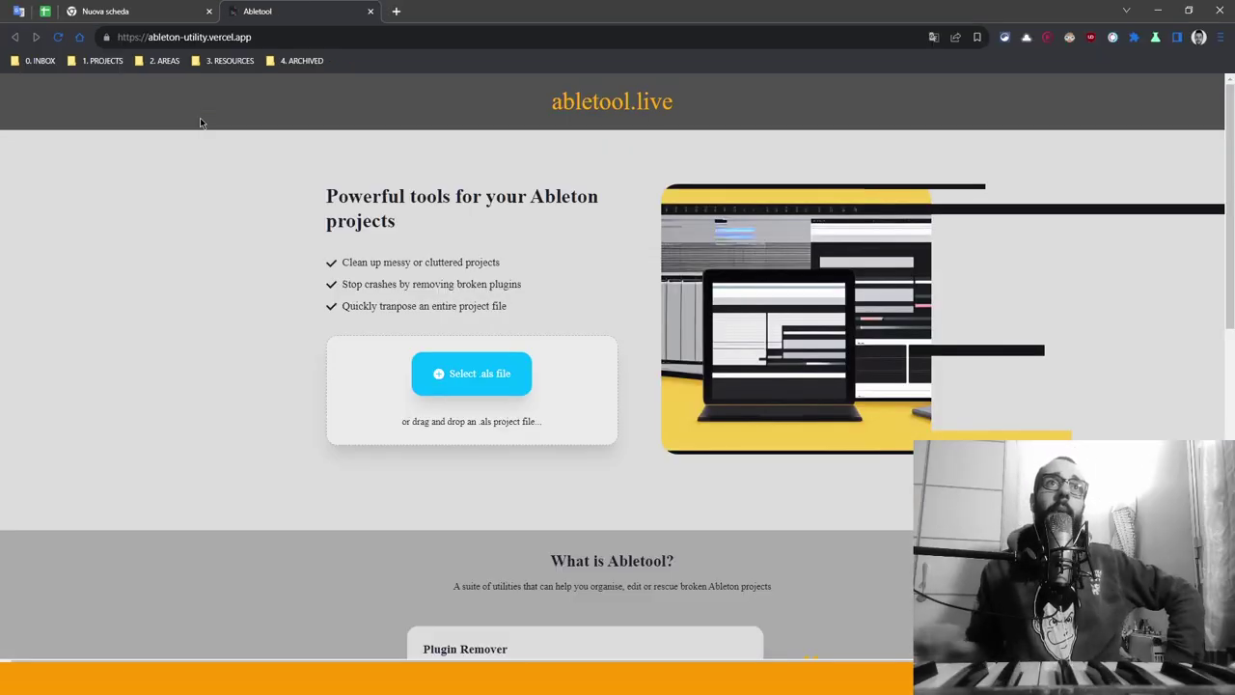
# Close the developer's support page and switch to the abletool.live error tab
pyautogui.click(444, 12)
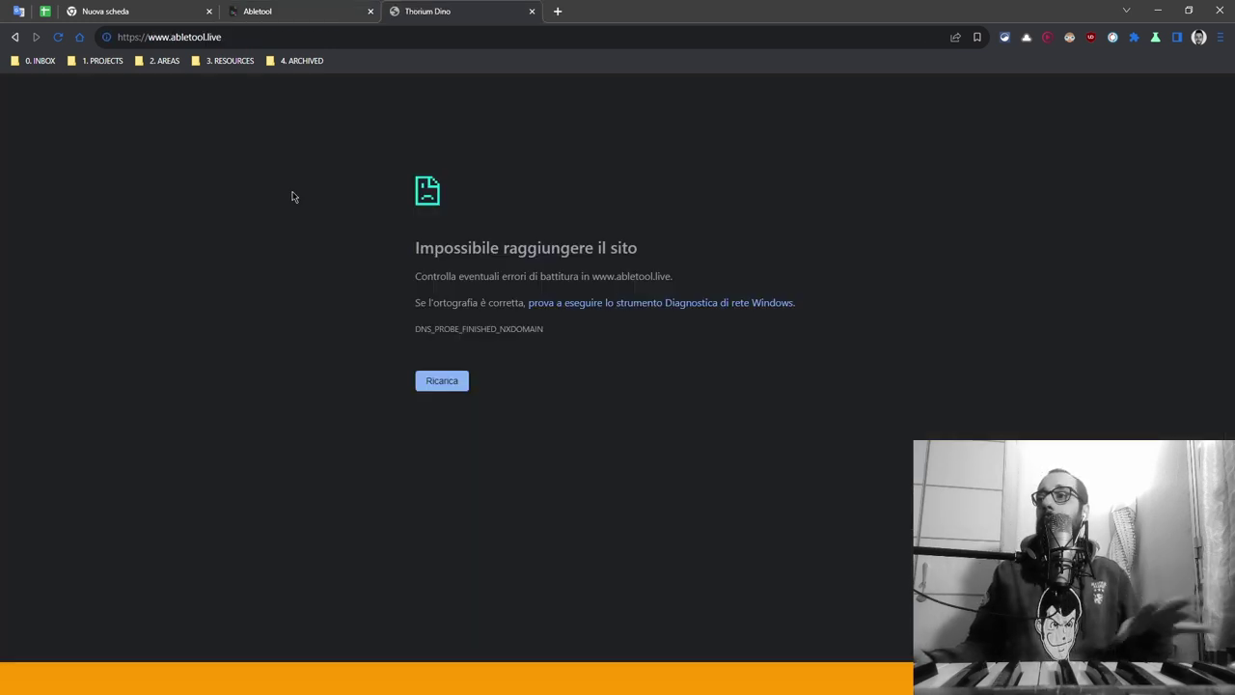
pyautogui.hotkey('ctrl', 'shift', 'Tab')
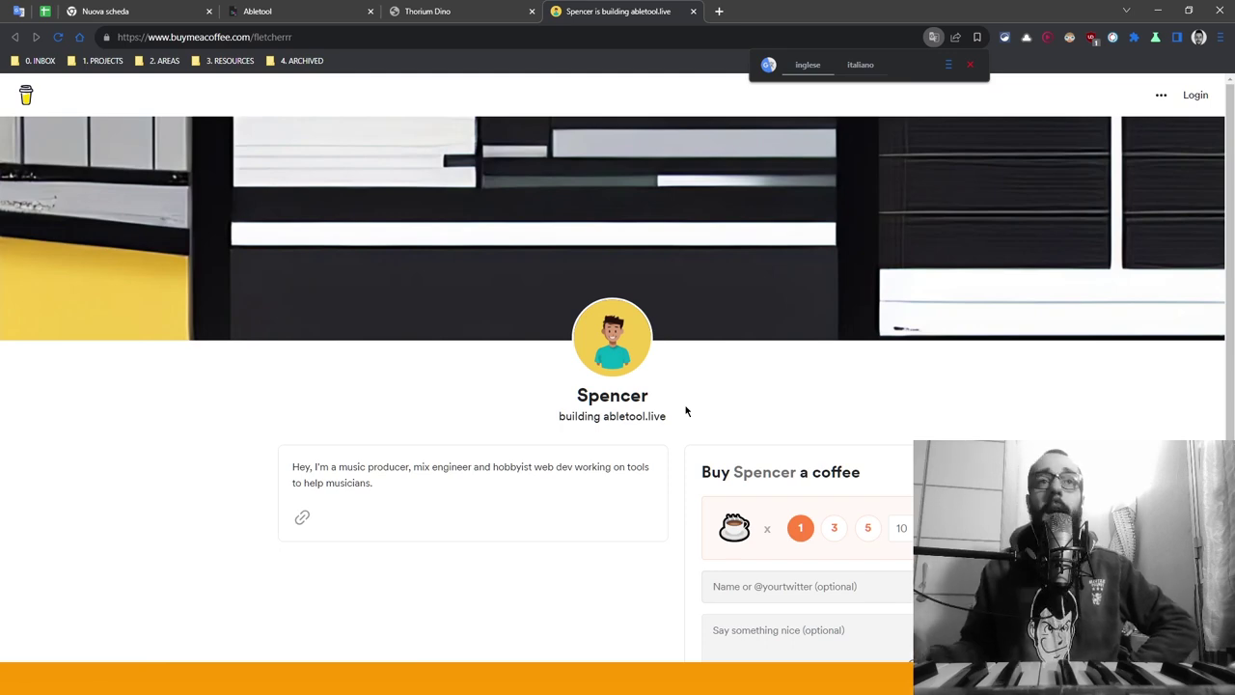
pyautogui.scroll(-2, 687, 412)
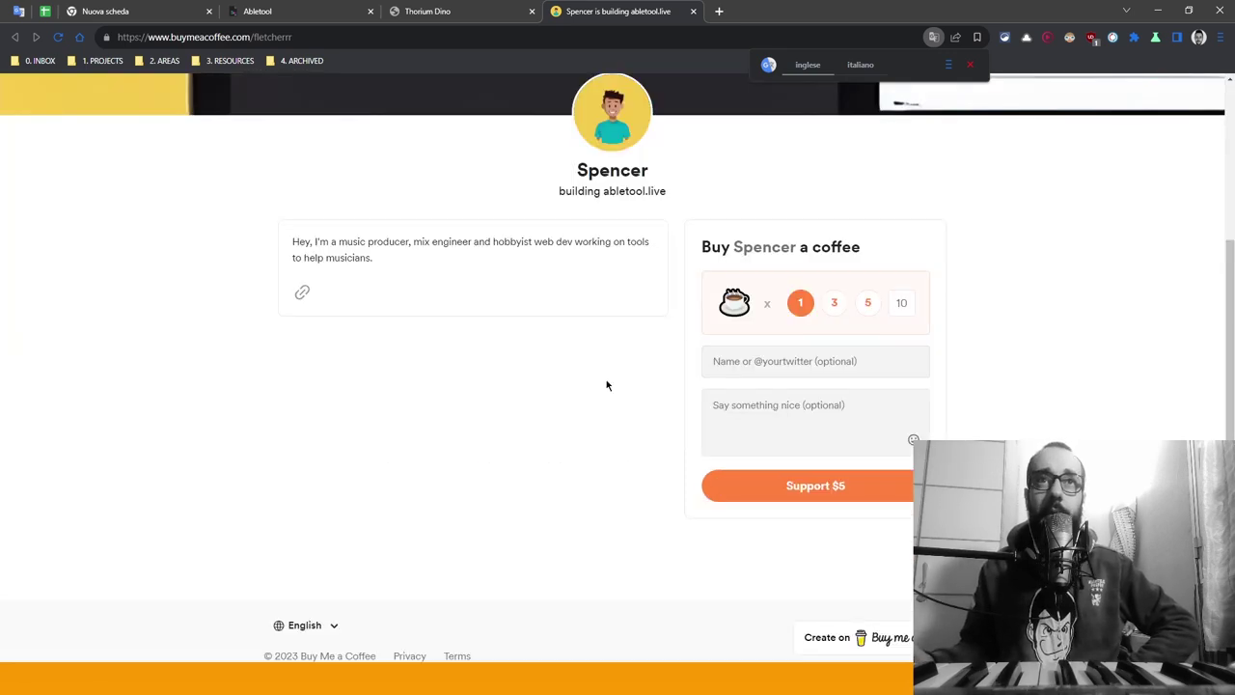
pyautogui.scroll(2, 591, 402)
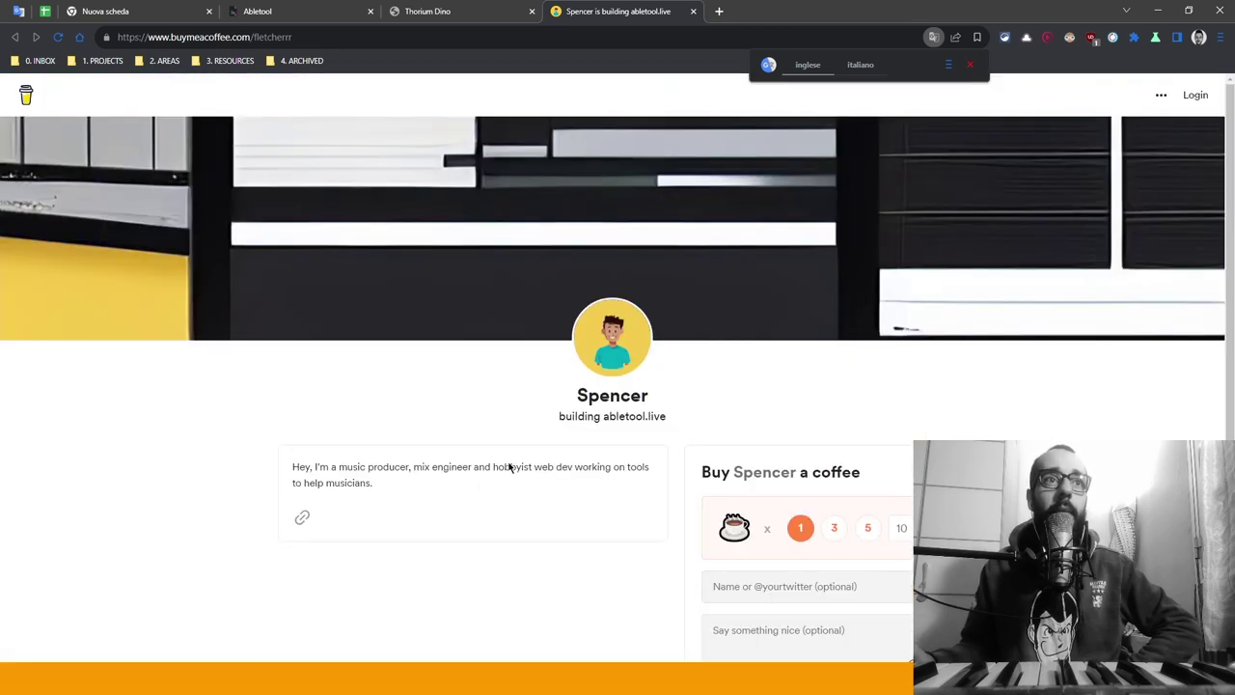
pyautogui.click(693, 12)
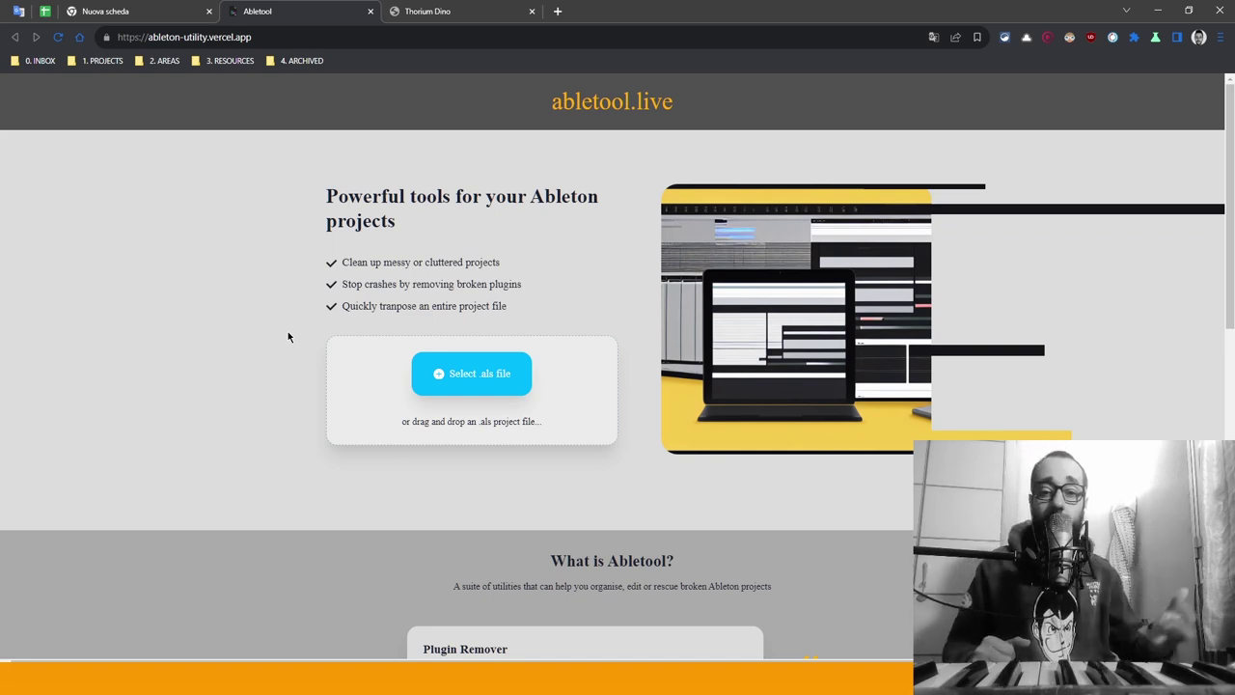
pyautogui.hotkey('ctrl', 'Tab')
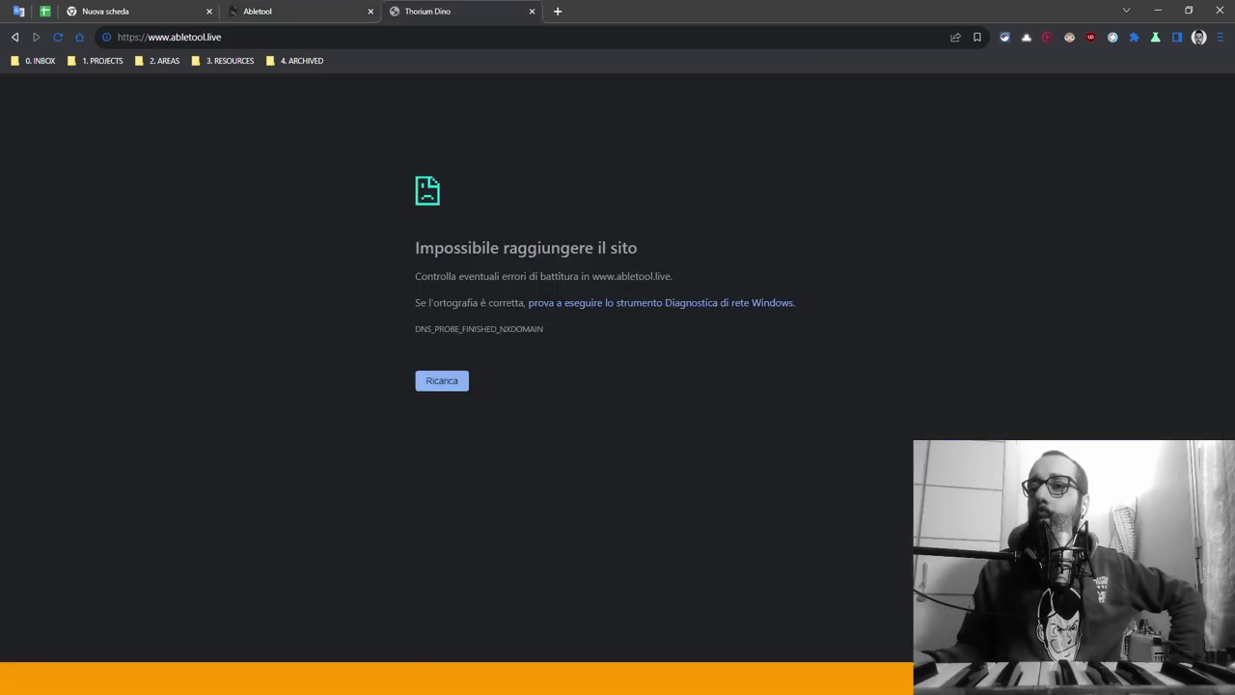
# Look up abletool.live in the web archive, close the dead-site tab, then close the archived page
pyautogui.hotkey('ctrl', 'shift', 't')
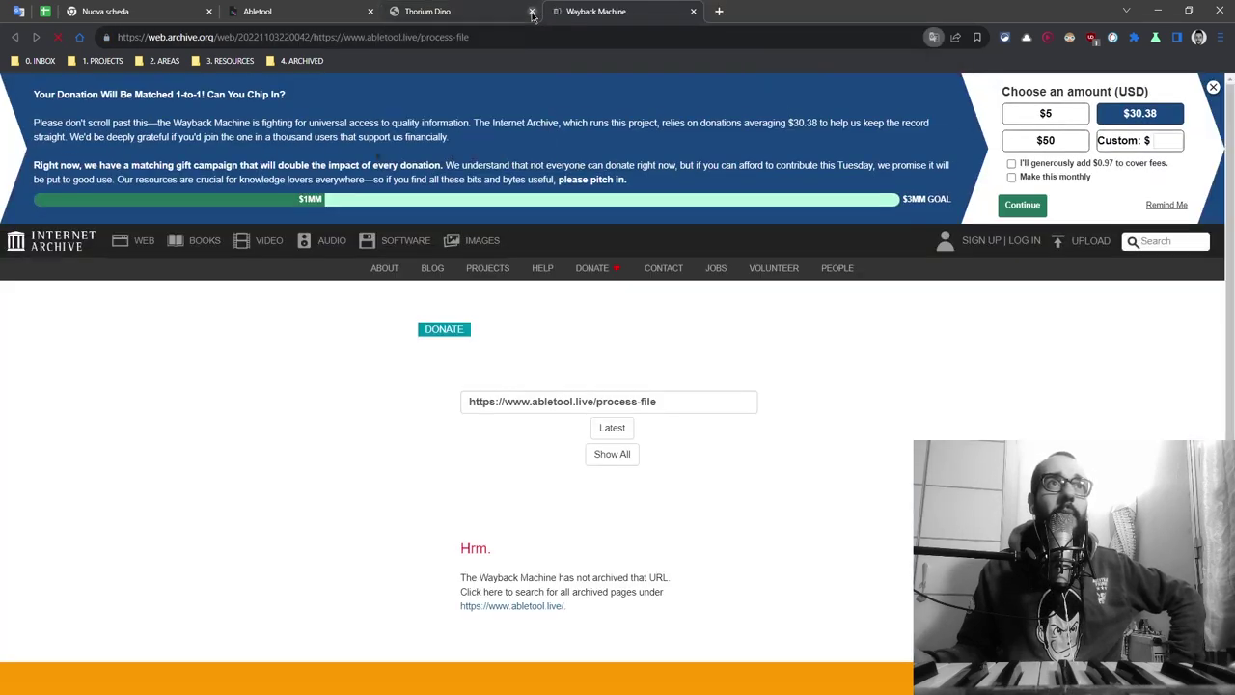
pyautogui.click(531, 11)
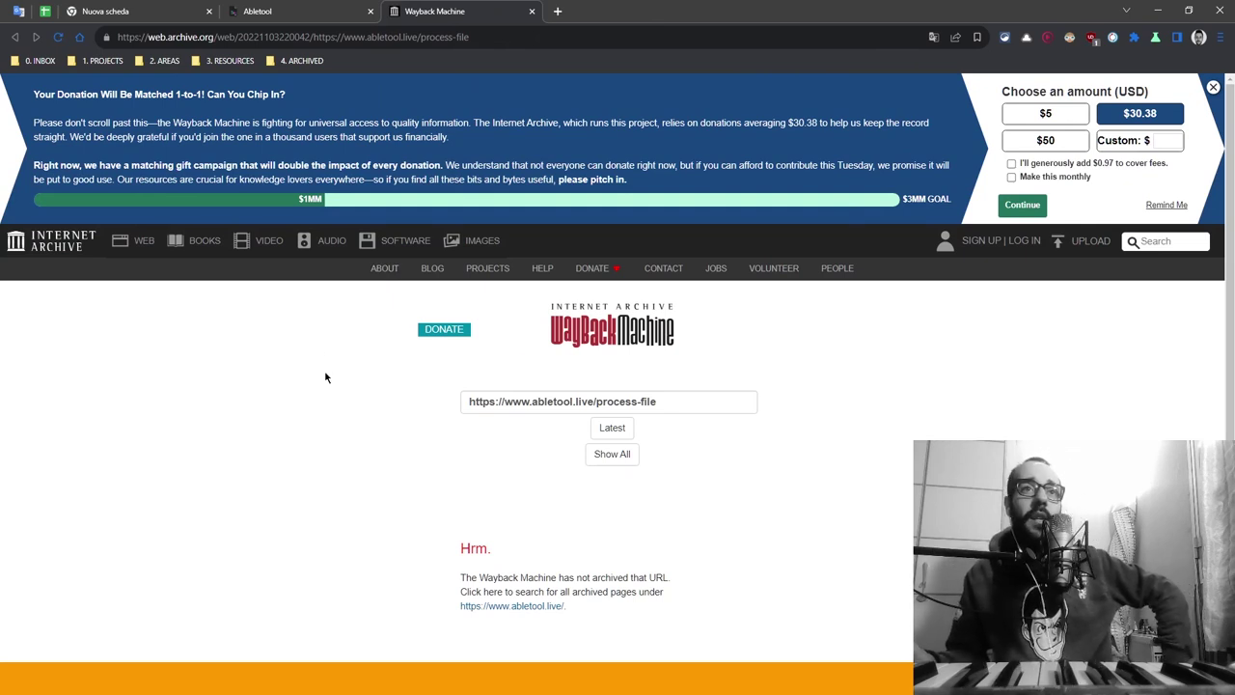
pyautogui.moveTo(704, 401); pyautogui.dragTo(567, 402)
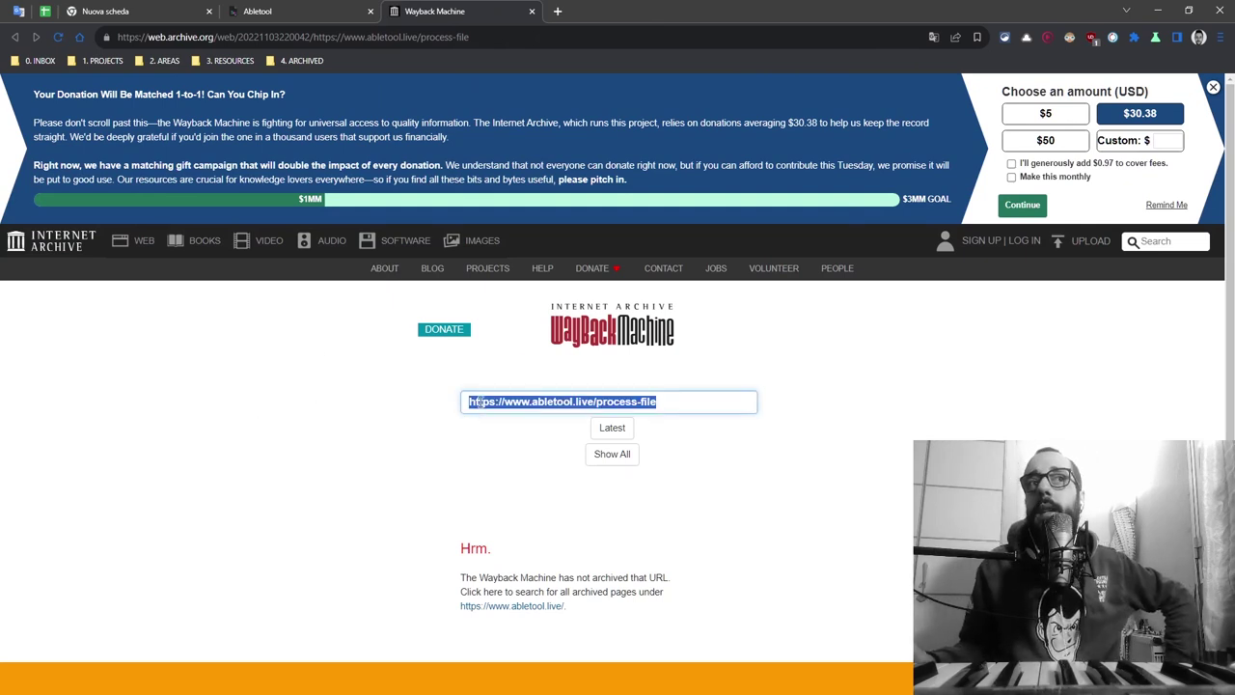
pyautogui.click(413, 407)
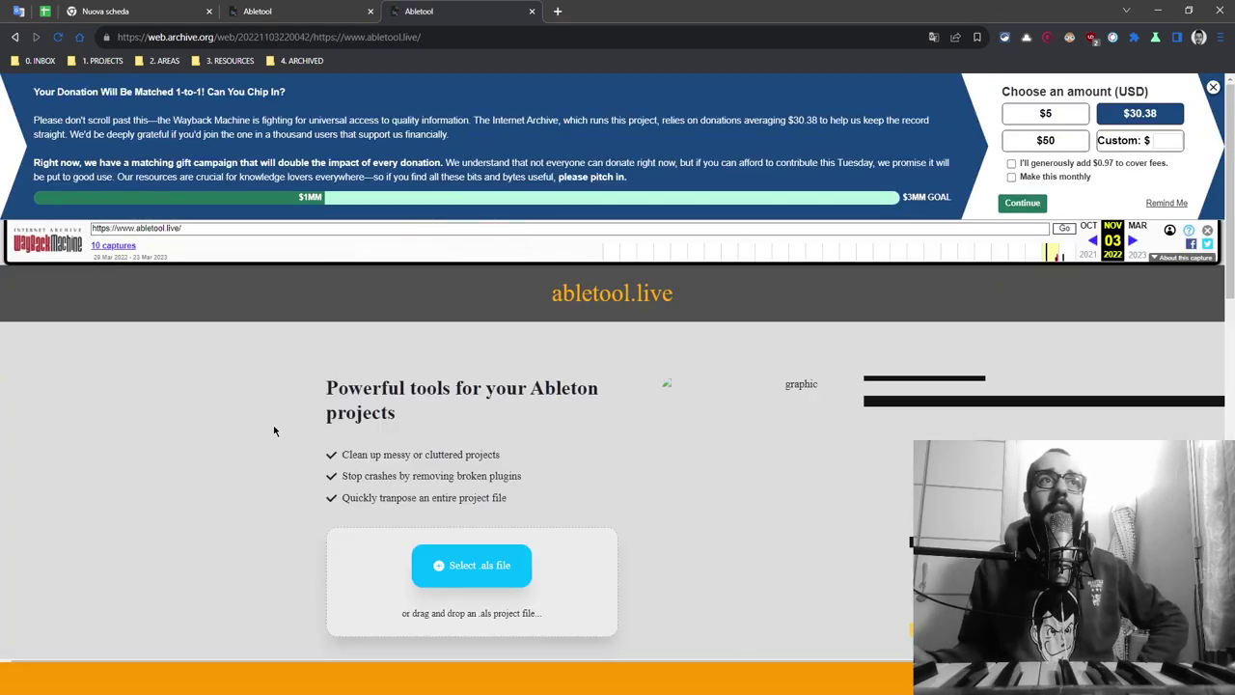
pyautogui.hotkey('ctrl', 'w')
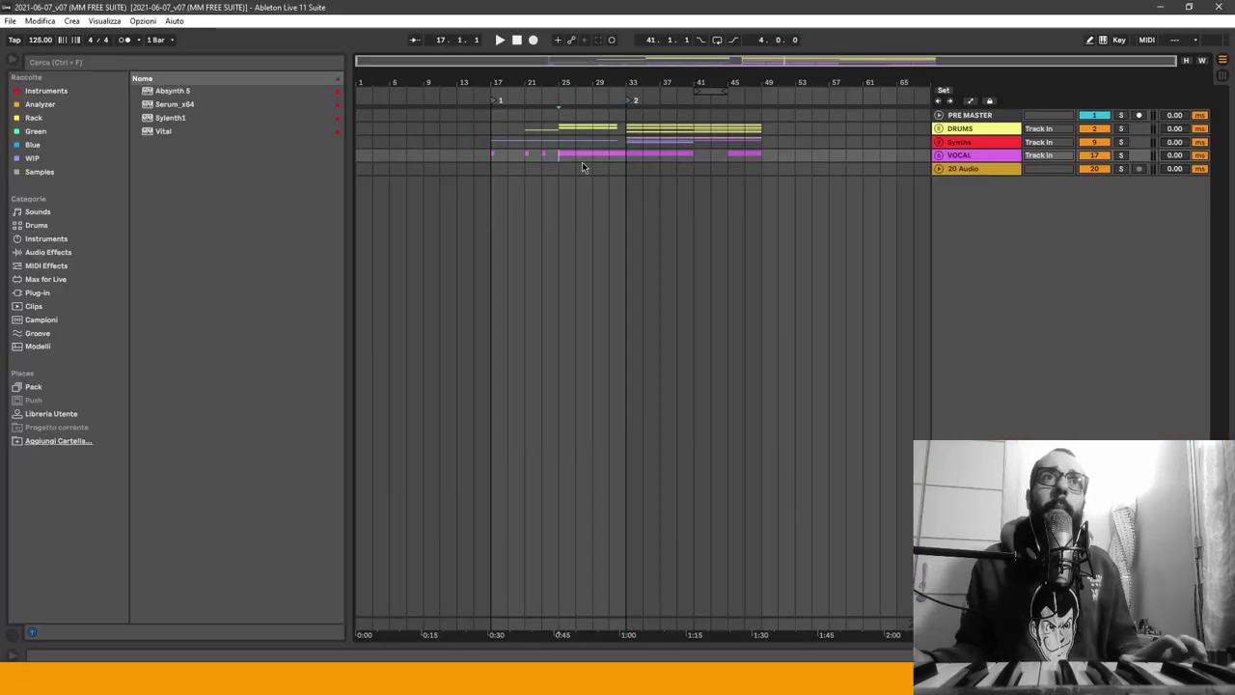
# Play the set from bar 25, stop it, then unfold and refold the group tracks
pyautogui.click(560, 100)
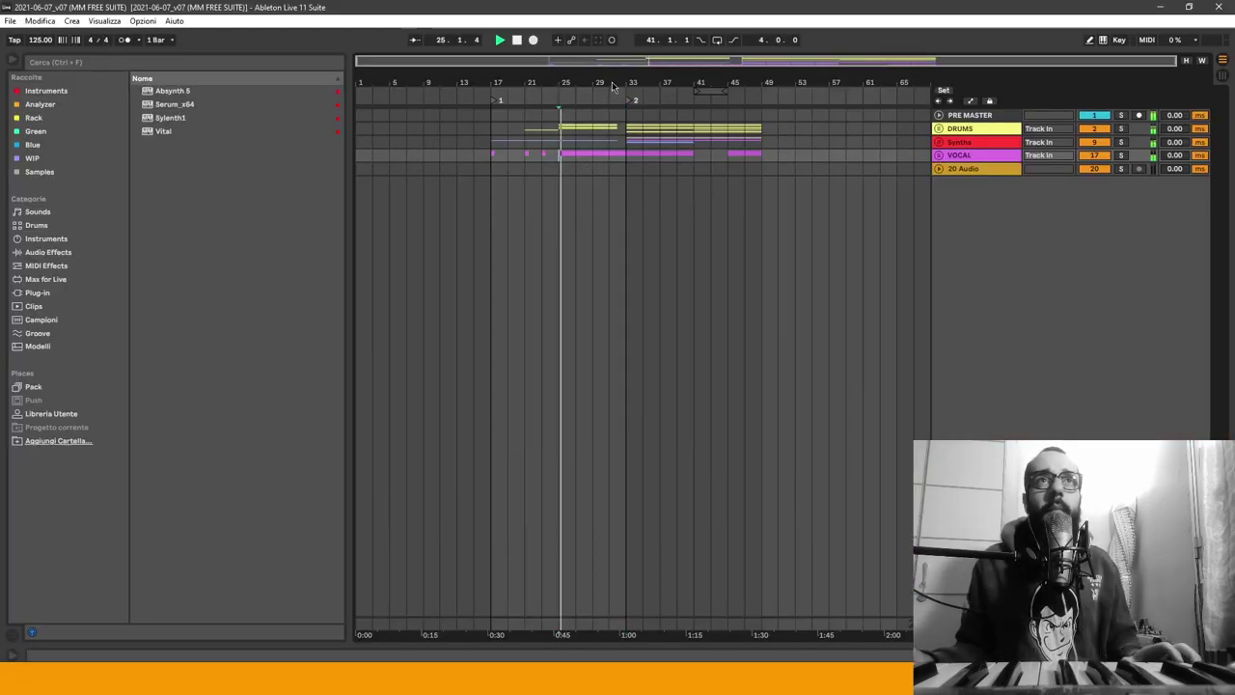
pyautogui.press('space')
pyautogui.click(632, 127)
pyautogui.hotkey('alt', 'u')
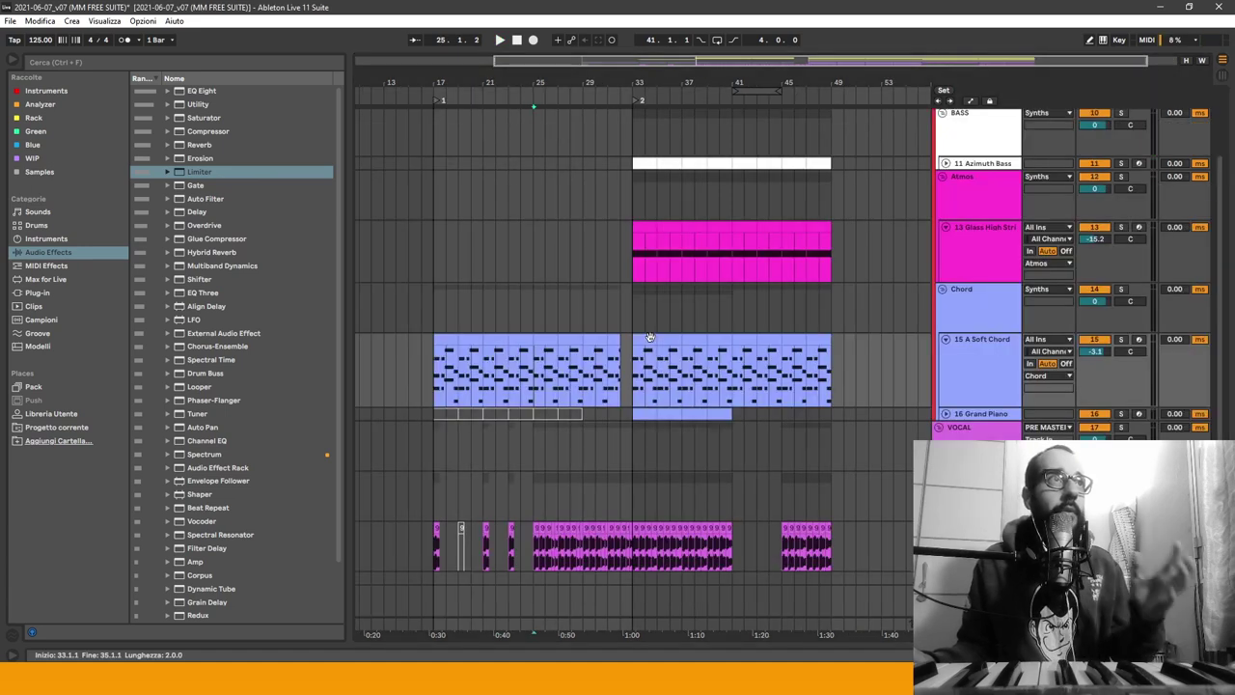
pyautogui.keyDown('alt'); pyautogui.click(944, 232); pyautogui.keyUp('alt')
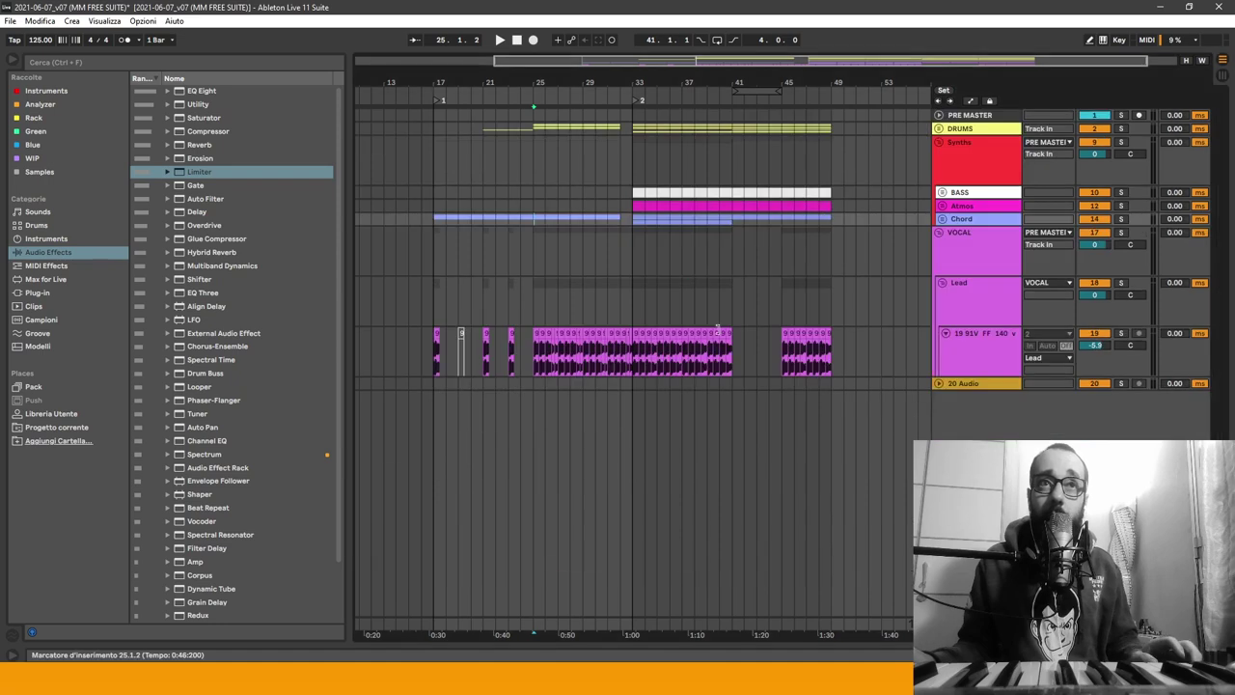
# Select bars 33–41 of the Lead clip, collapse all groups, and show the Synths group's effects chain
pyautogui.moveTo(634, 357); pyautogui.dragTo(743, 354)
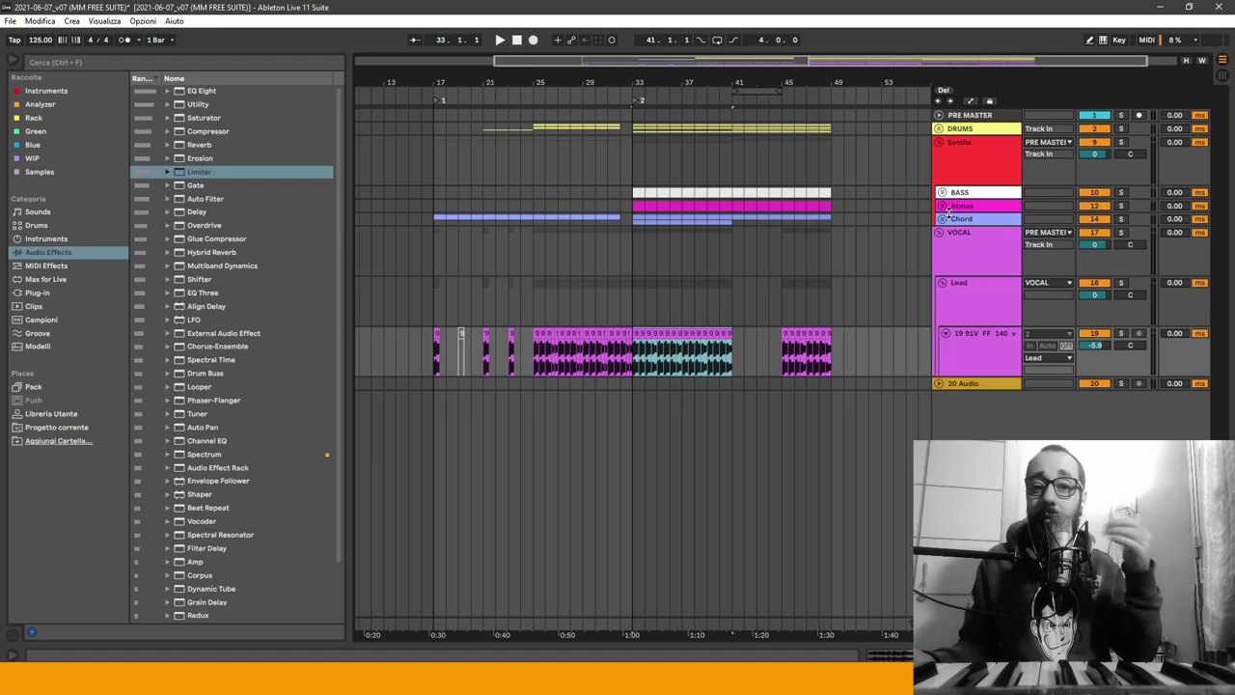
pyautogui.click(953, 144)
pyautogui.hotkey('alt', 'u')
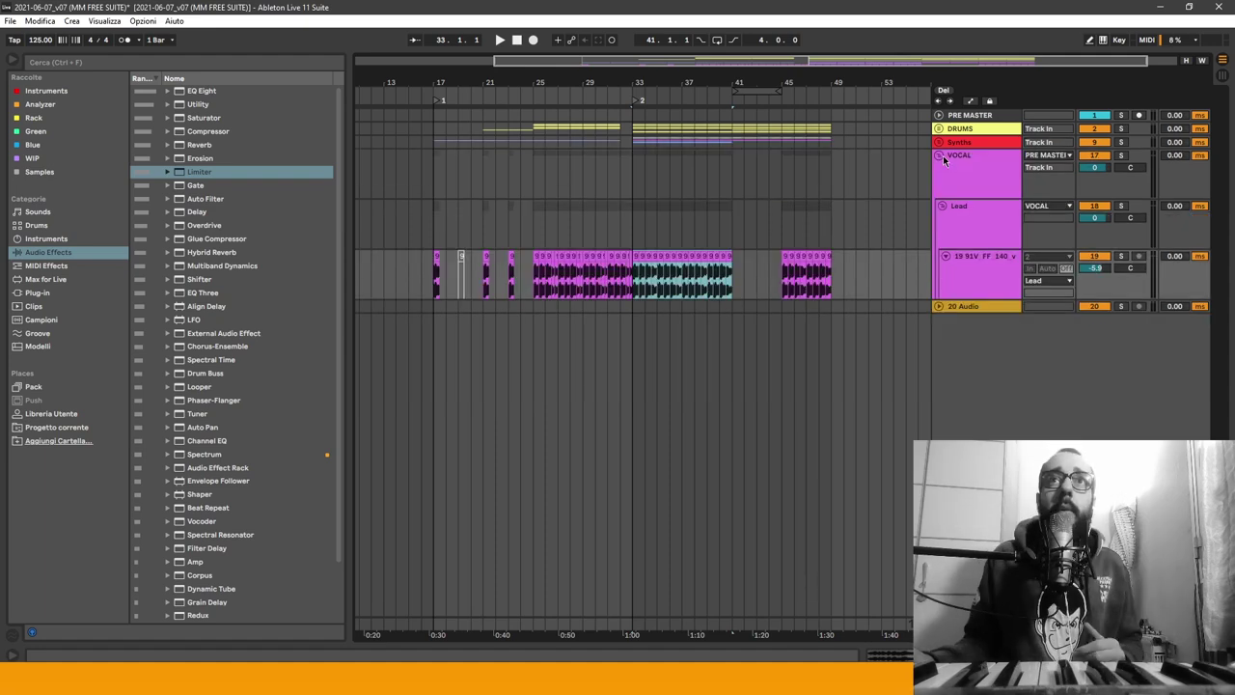
pyautogui.doubleClick(953, 144)
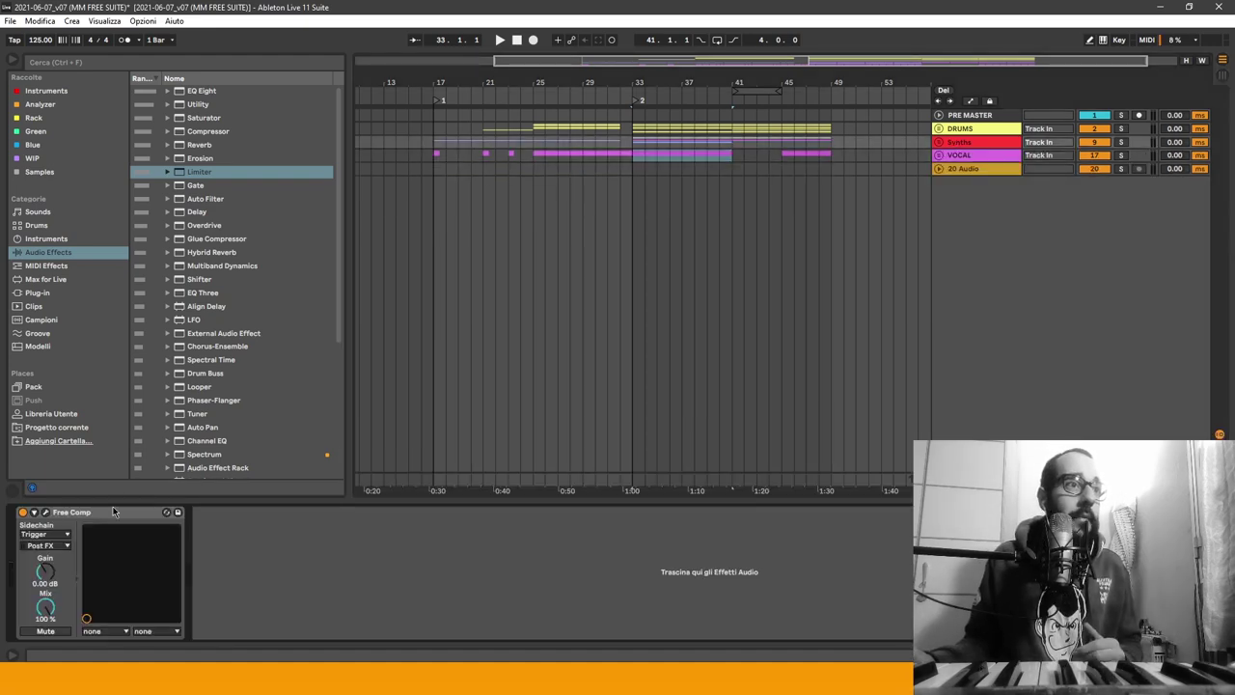
# Inspect the VOCAL, DRUMS, PRE MASTER and master chains, opening and closing the SPAN plugin
pyautogui.click(961, 155)
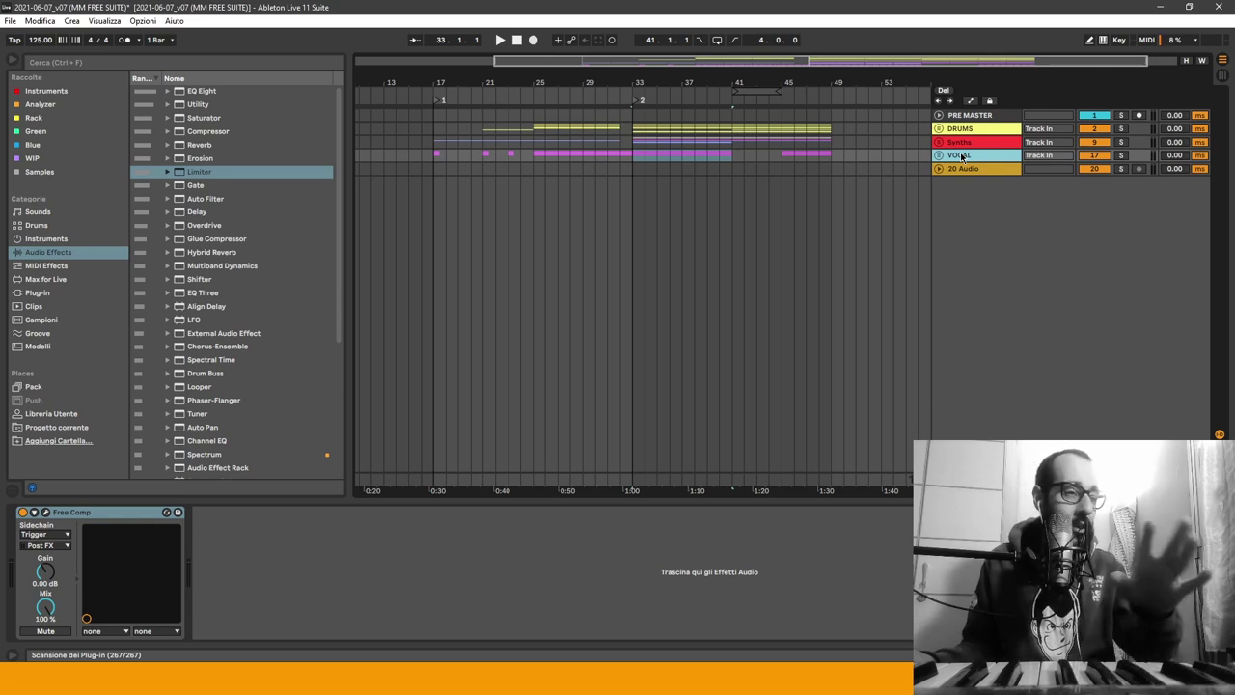
pyautogui.click(1003, 128)
pyautogui.click(1004, 115)
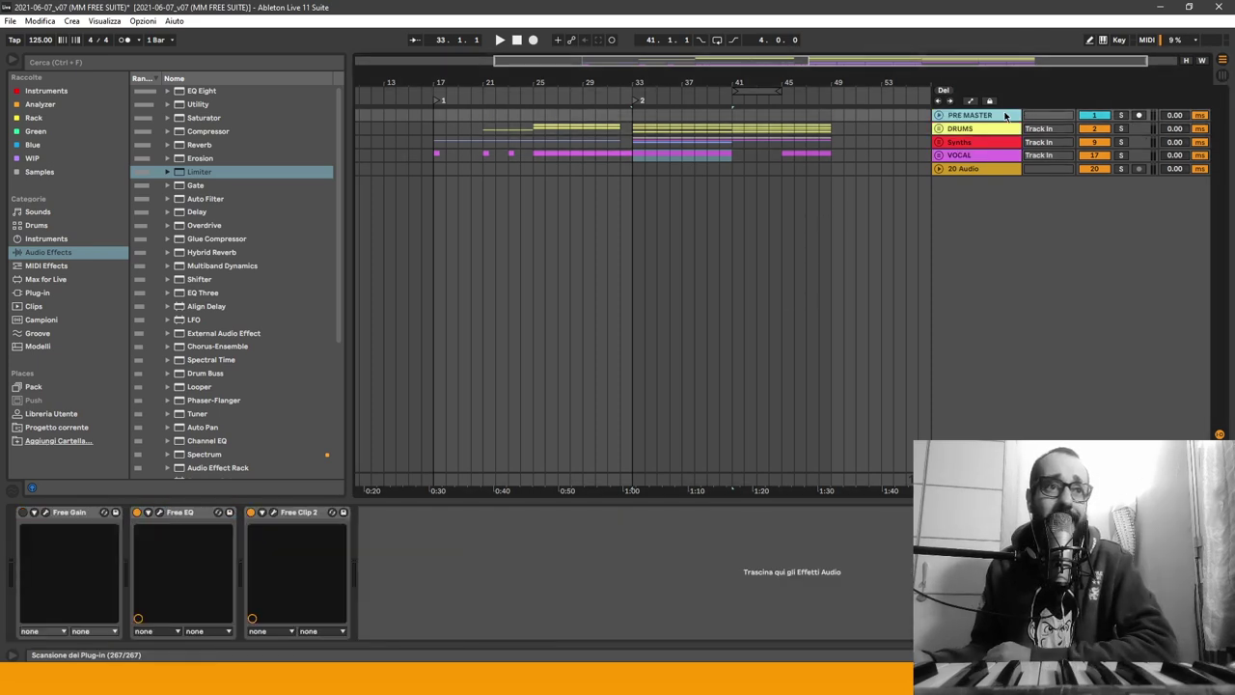
pyautogui.click(889, 320)
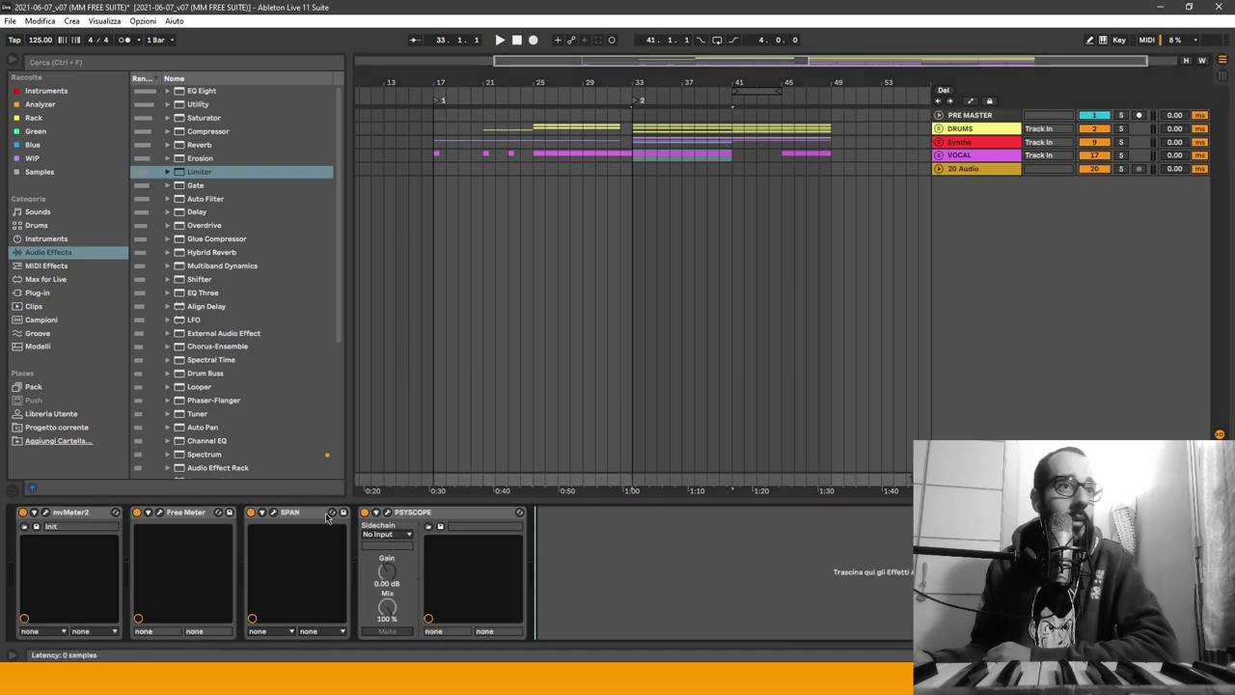
pyautogui.click(274, 512)
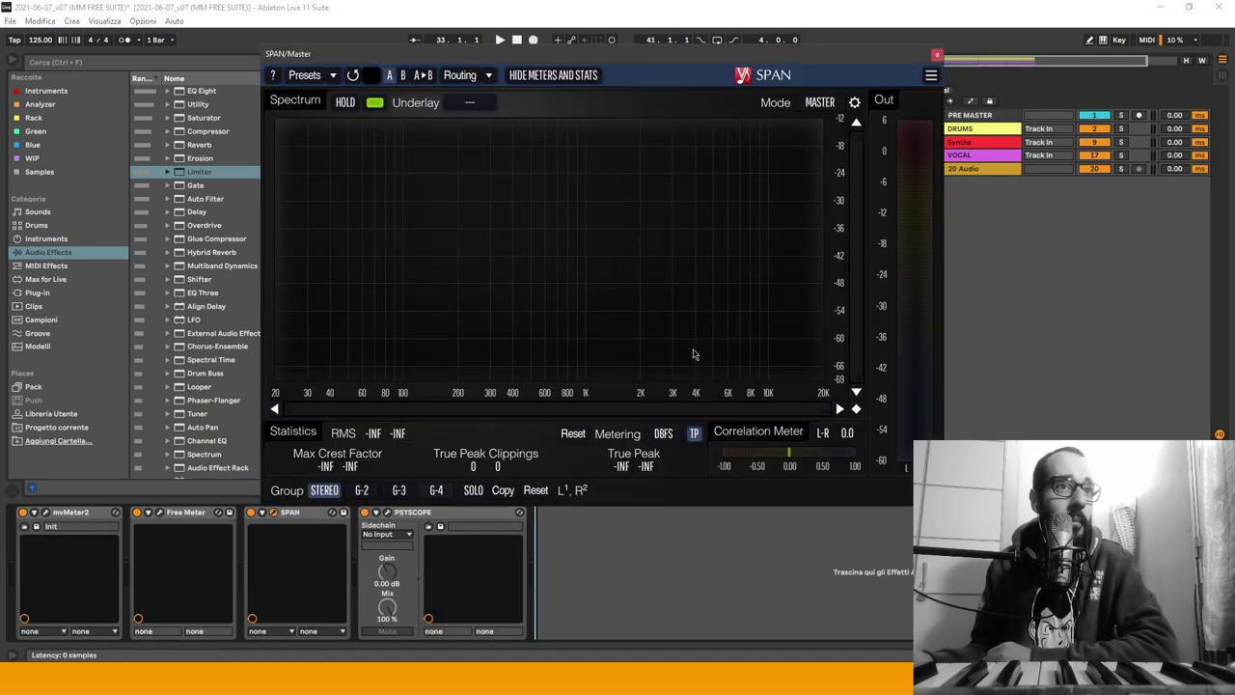
pyautogui.click(936, 56)
# Show the DRUMS effect chain, then hide the device chain and place the insertion point at bar 53
pyautogui.click(984, 128)
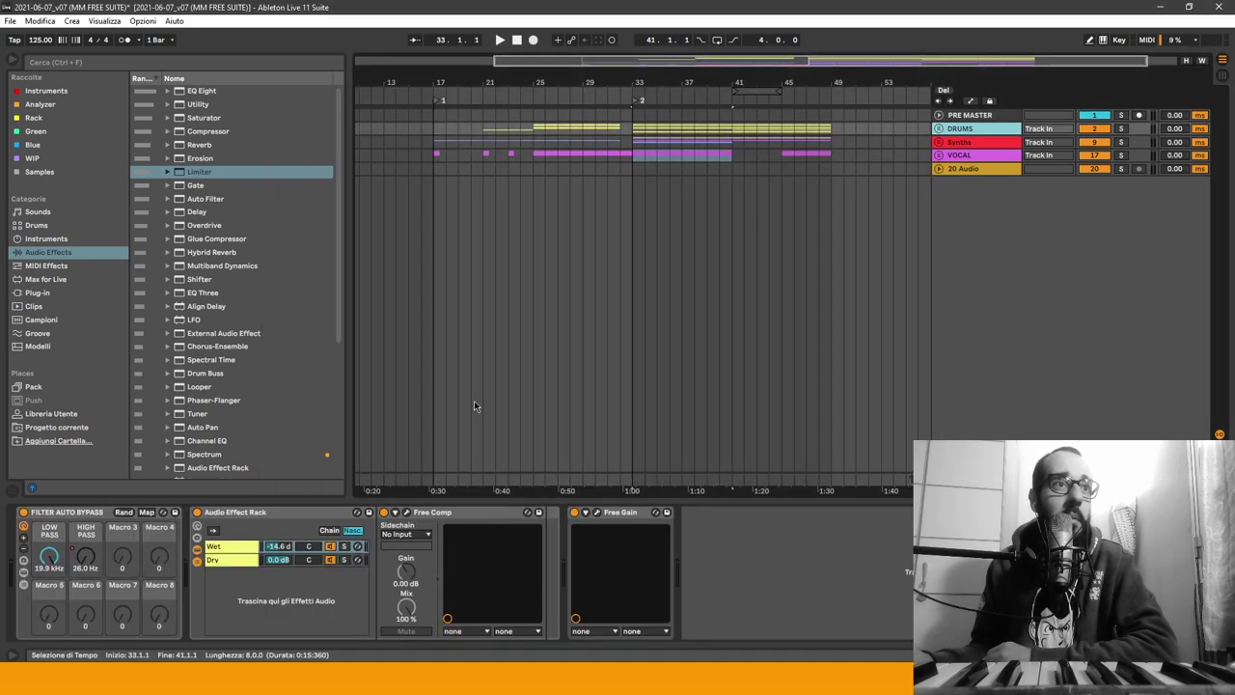
pyautogui.click(728, 550)
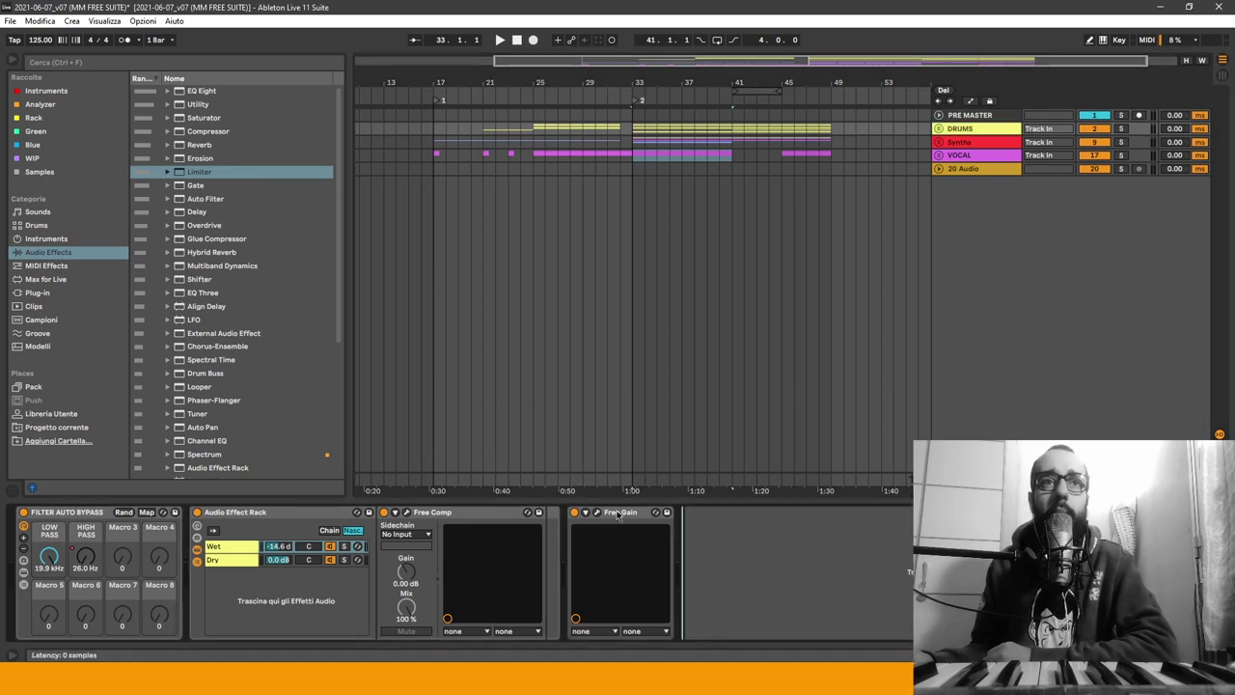
pyautogui.hotkey('ctrl', 'alt', 'l')
pyautogui.click(757, 169)
pyautogui.click(881, 128)
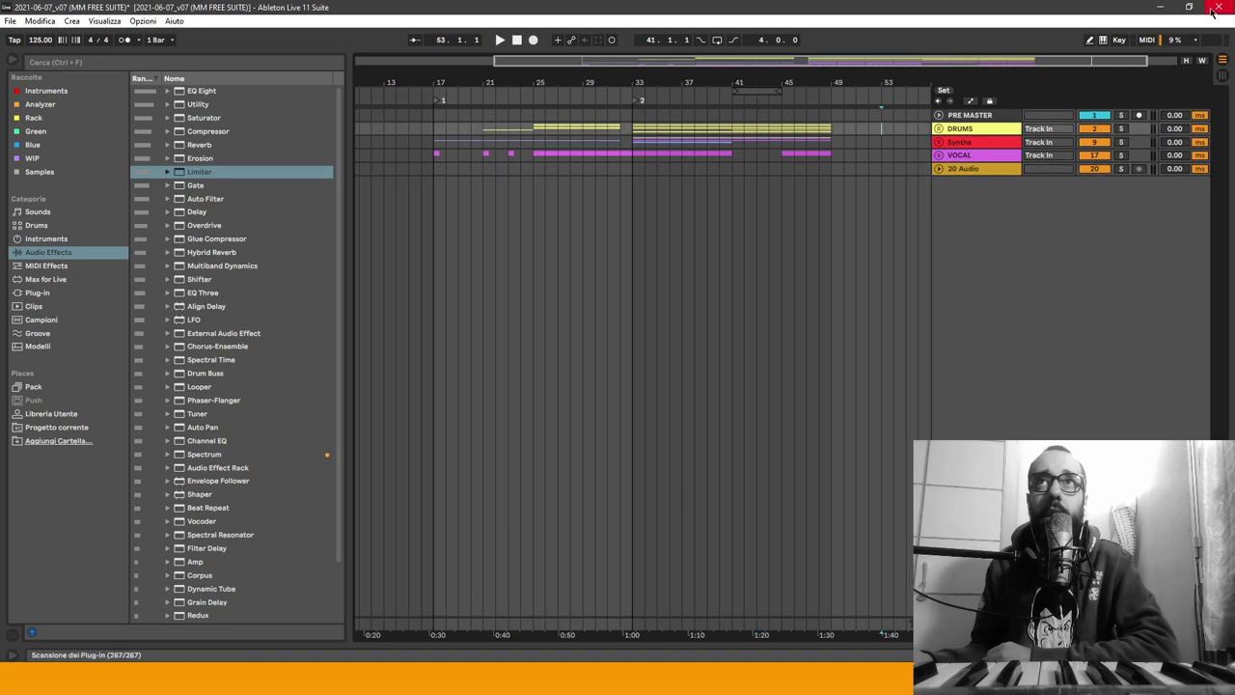
# Unfold and refold the 20 Audio track, select bars 45–55 on PRE MASTER, and zoom out to bar 1
pyautogui.click(981, 170)
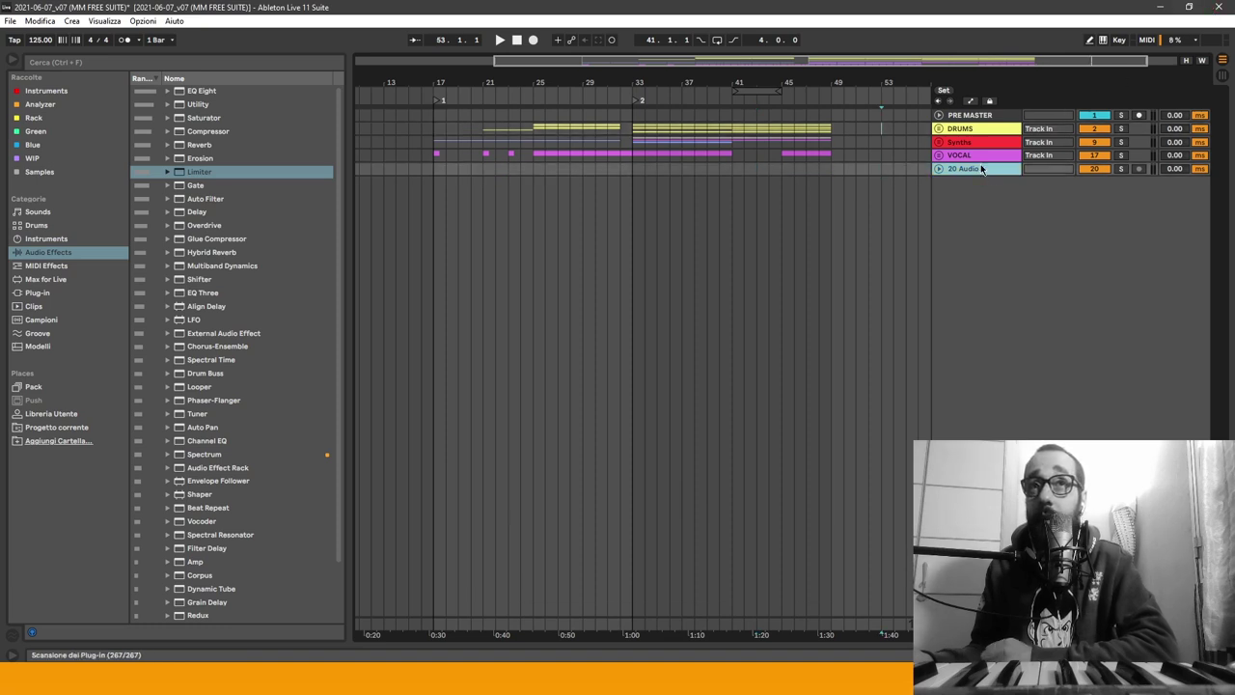
pyautogui.press('u')
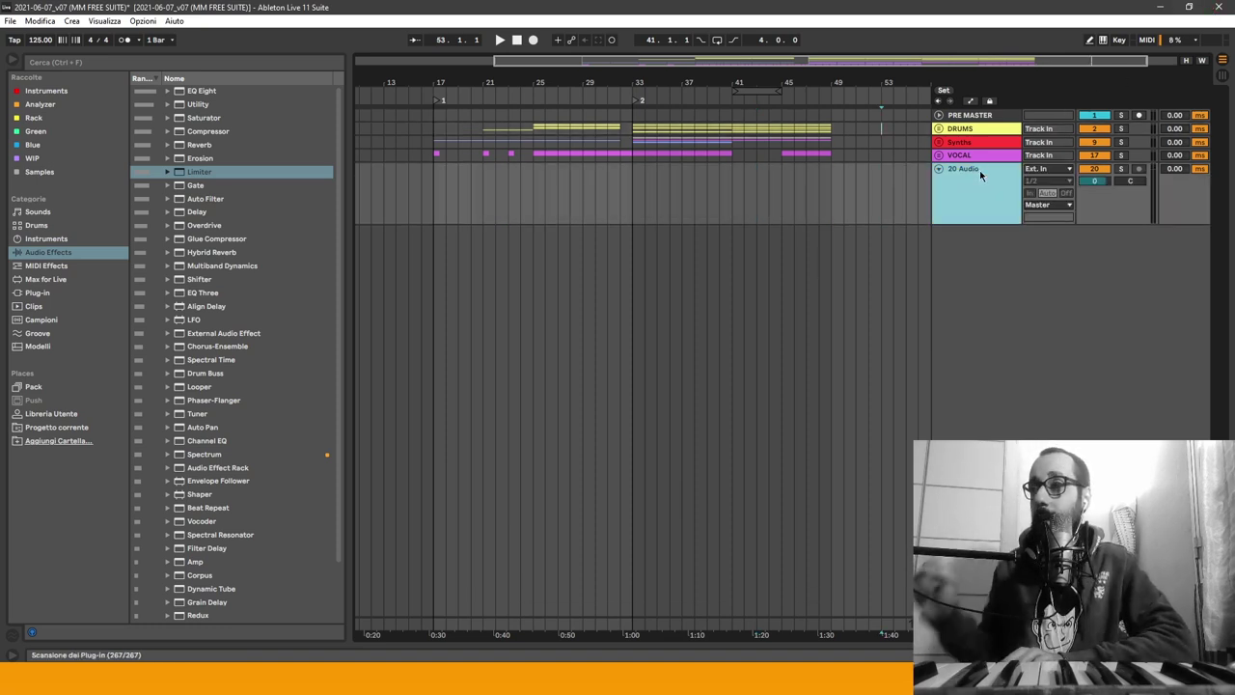
pyautogui.press('u')
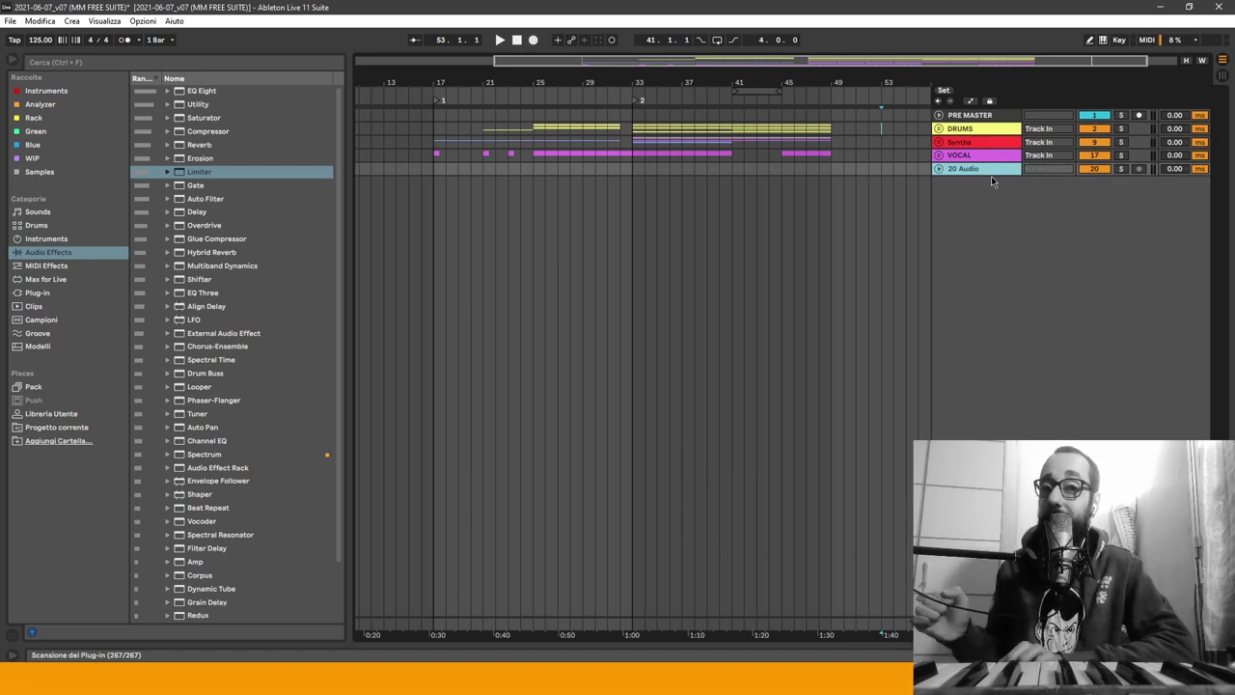
pyautogui.moveTo(821, 115); pyautogui.dragTo(870, 116)
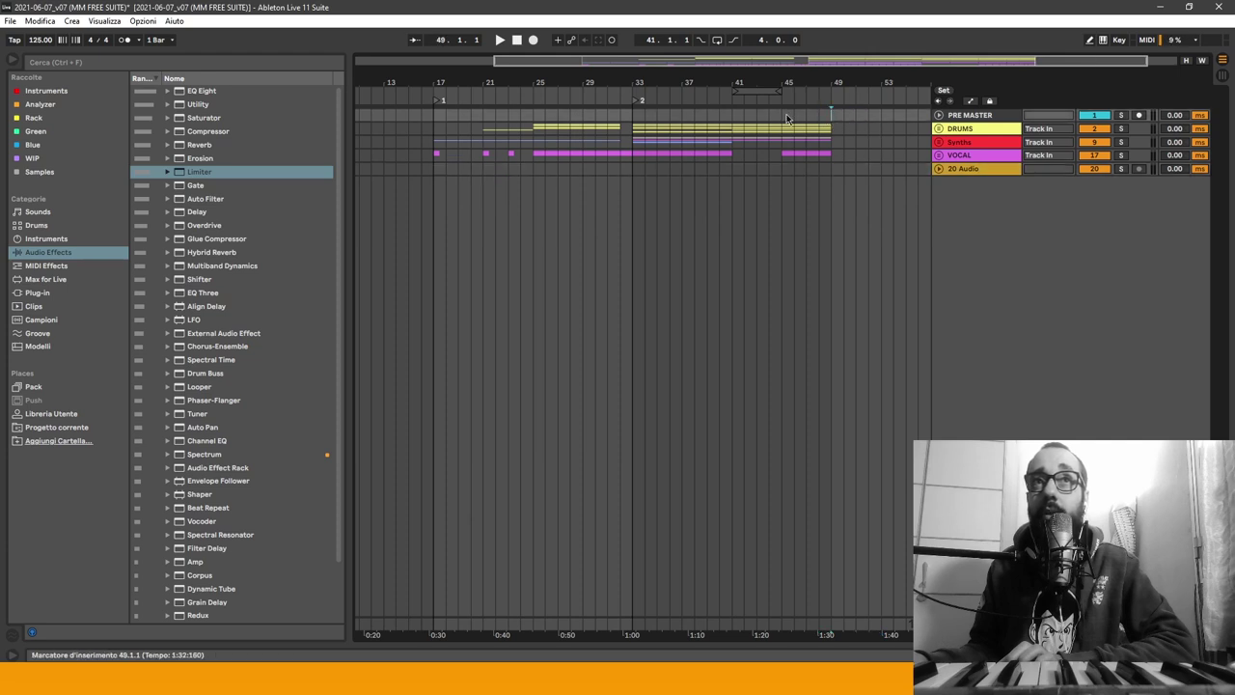
pyautogui.moveTo(782, 116); pyautogui.dragTo(904, 116)
pyautogui.click(882, 115)
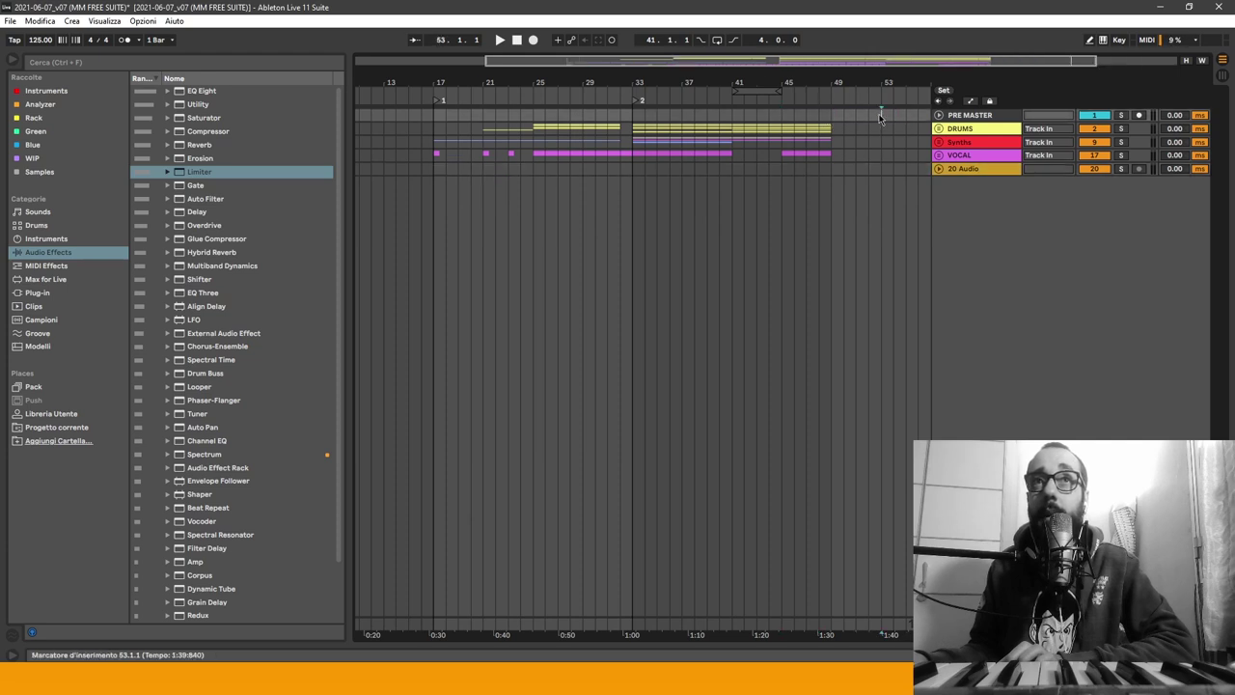
pyautogui.click(890, 168)
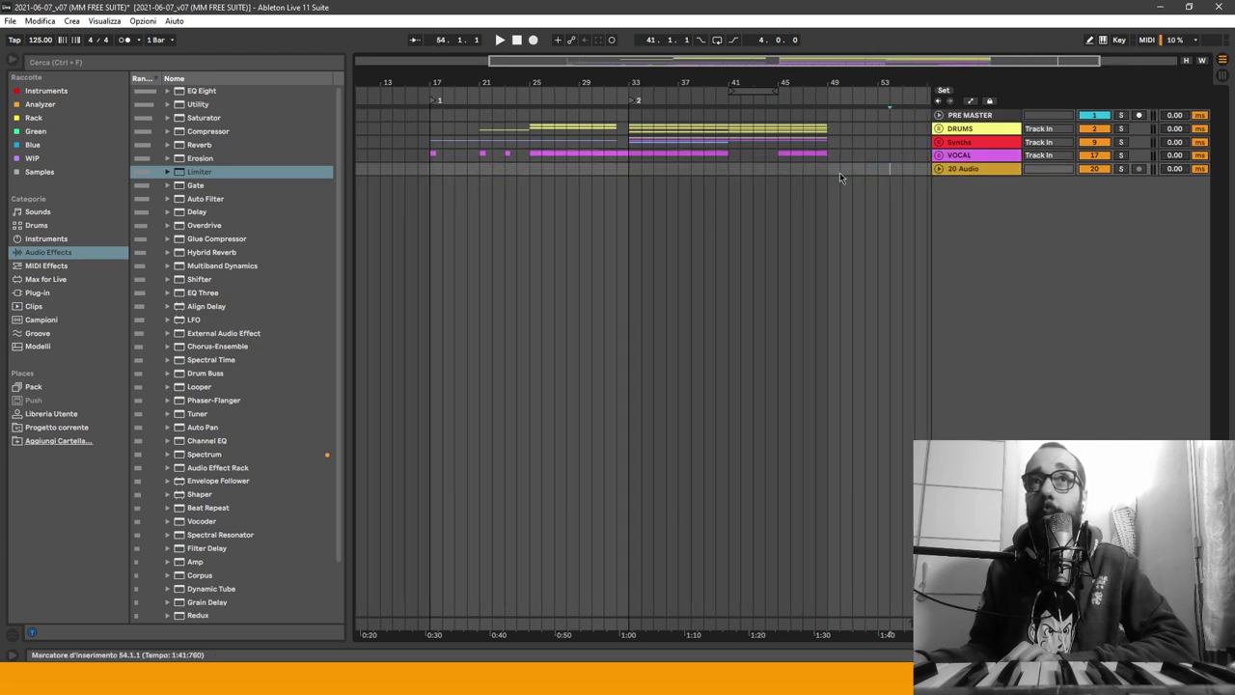
pyautogui.moveTo(825, 95); pyautogui.dragTo(814, 89)
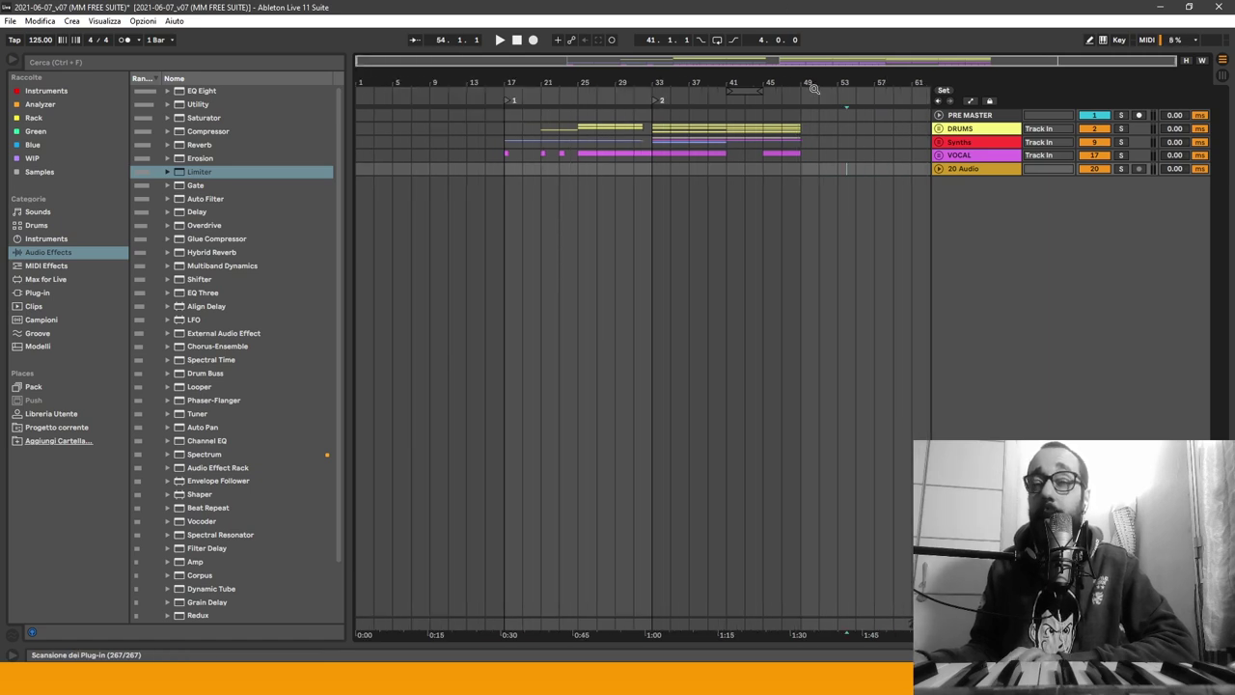
# Quit Ableton Live without saving and move the project shortcut on the desktop
pyautogui.click(1218, 6)
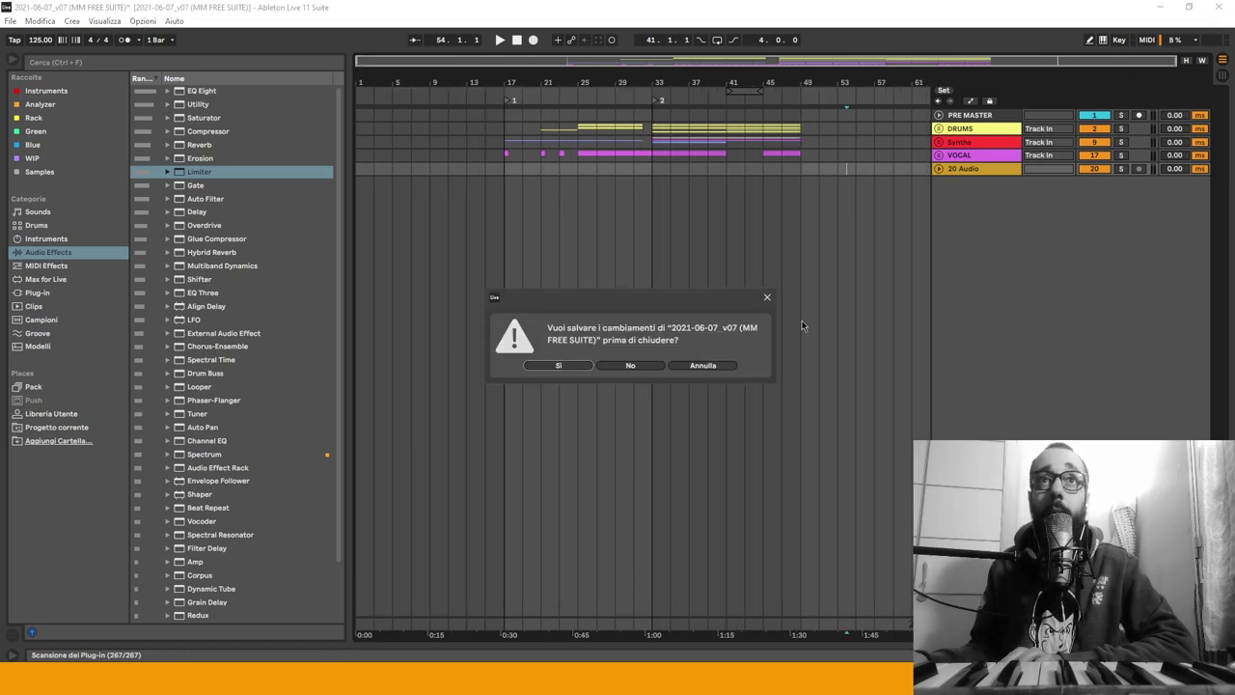
pyautogui.click(637, 367)
pyautogui.moveTo(709, 295); pyautogui.dragTo(614, 231)
# Open the project folder and drag 2021-06-07_v07 (MM FREE SUITE).als into Abletool's upload area
pyautogui.doubleClick(615, 231)
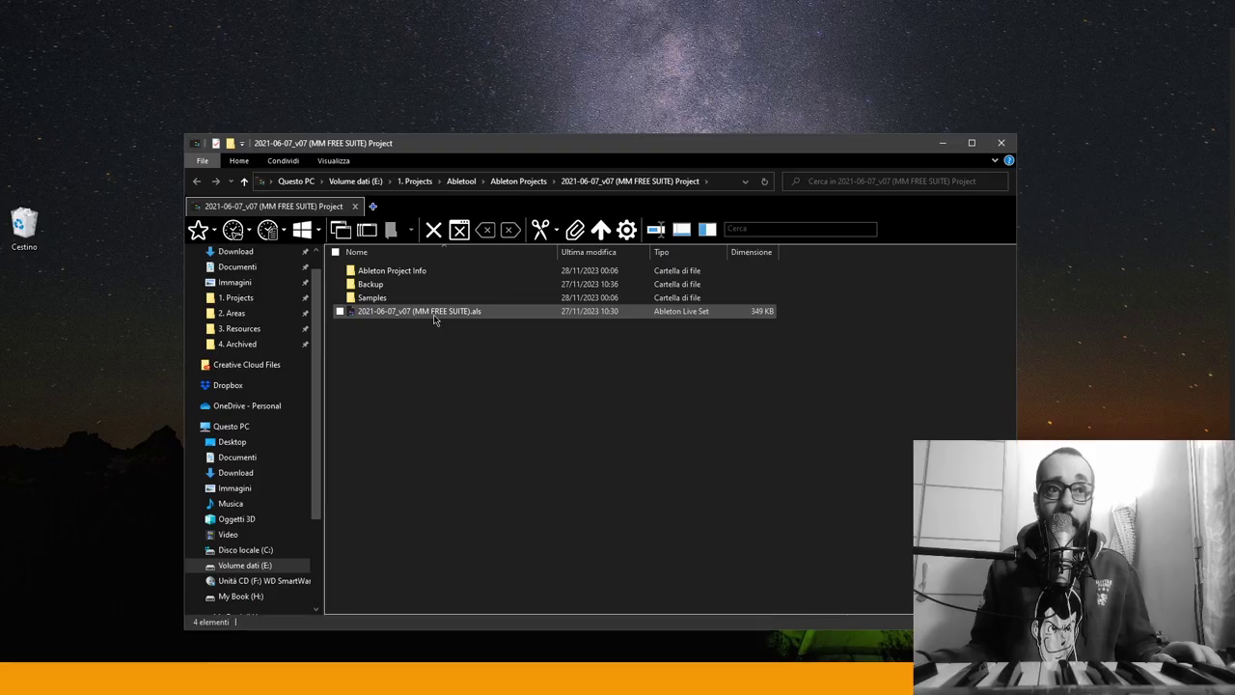
pyautogui.moveTo(433, 312); pyautogui.dragTo(446, 362)
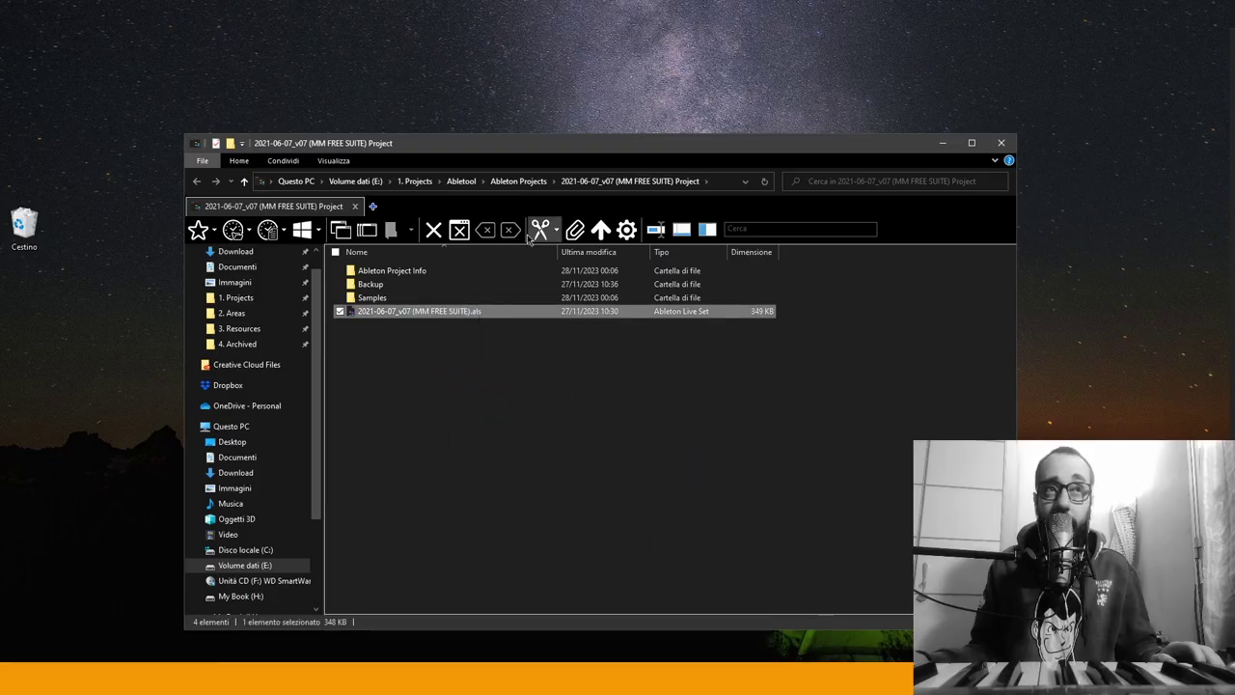
pyautogui.click(518, 181)
pyautogui.rightClick(403, 271)
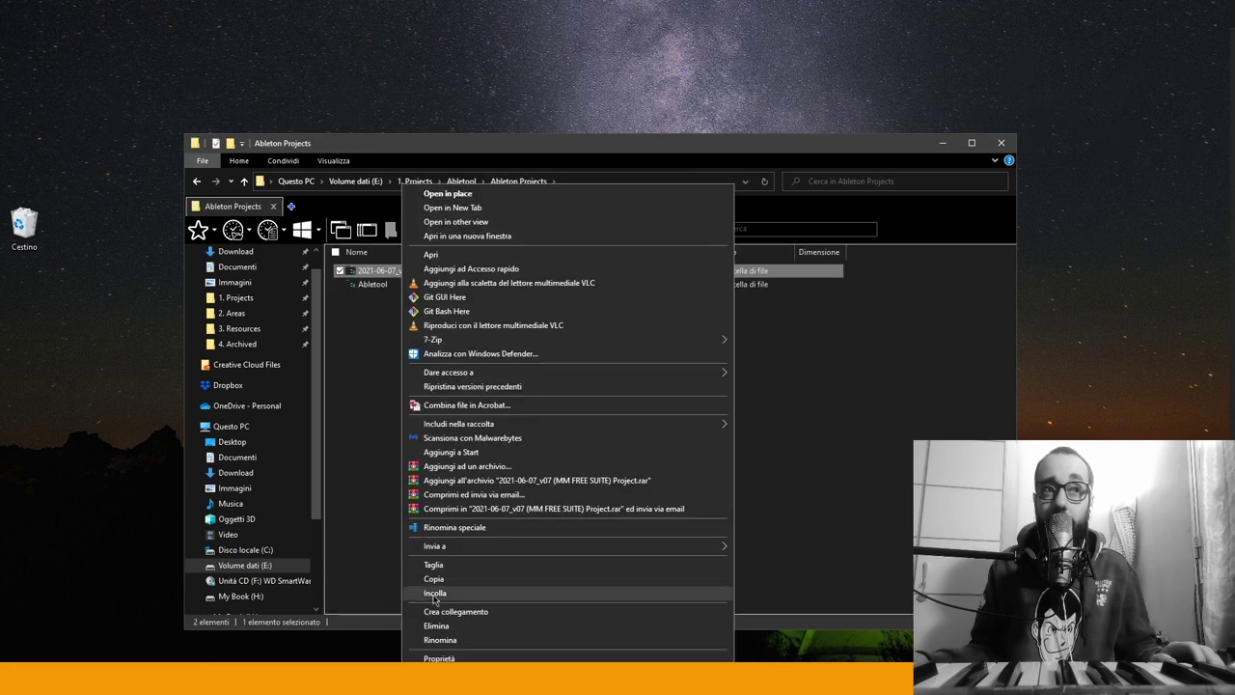
pyautogui.click(435, 594)
pyautogui.doubleClick(425, 271)
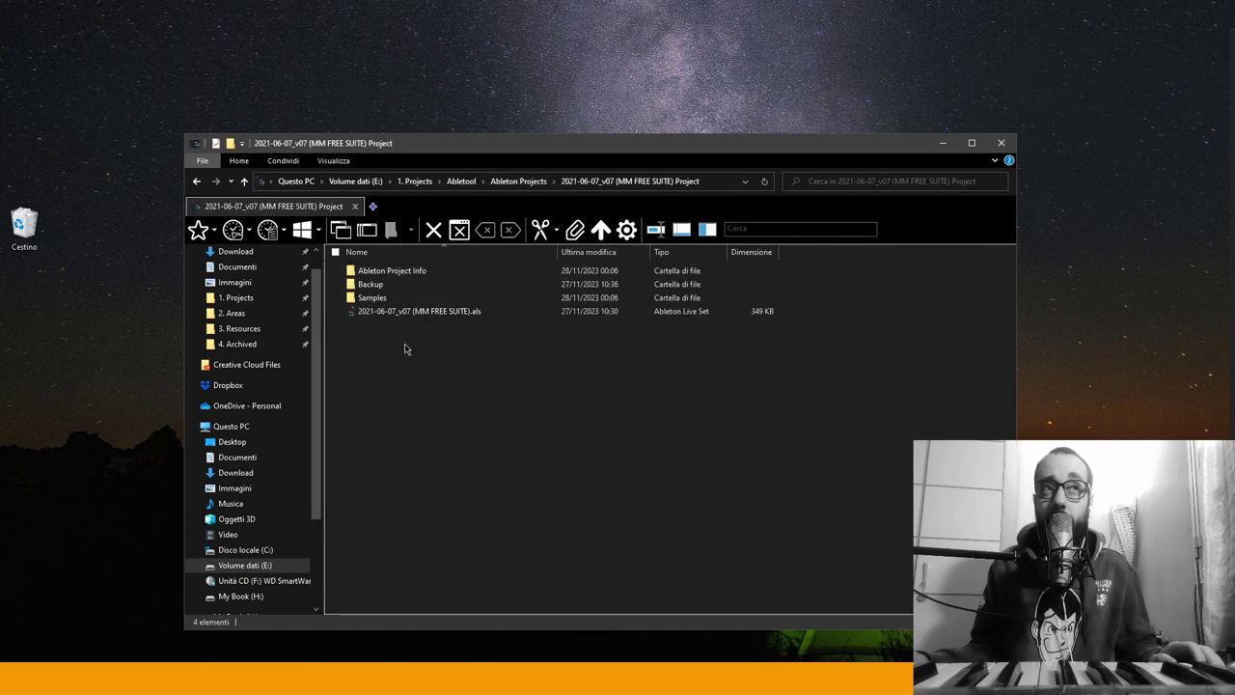
pyautogui.moveTo(400, 311); pyautogui.dragTo(516, 659)
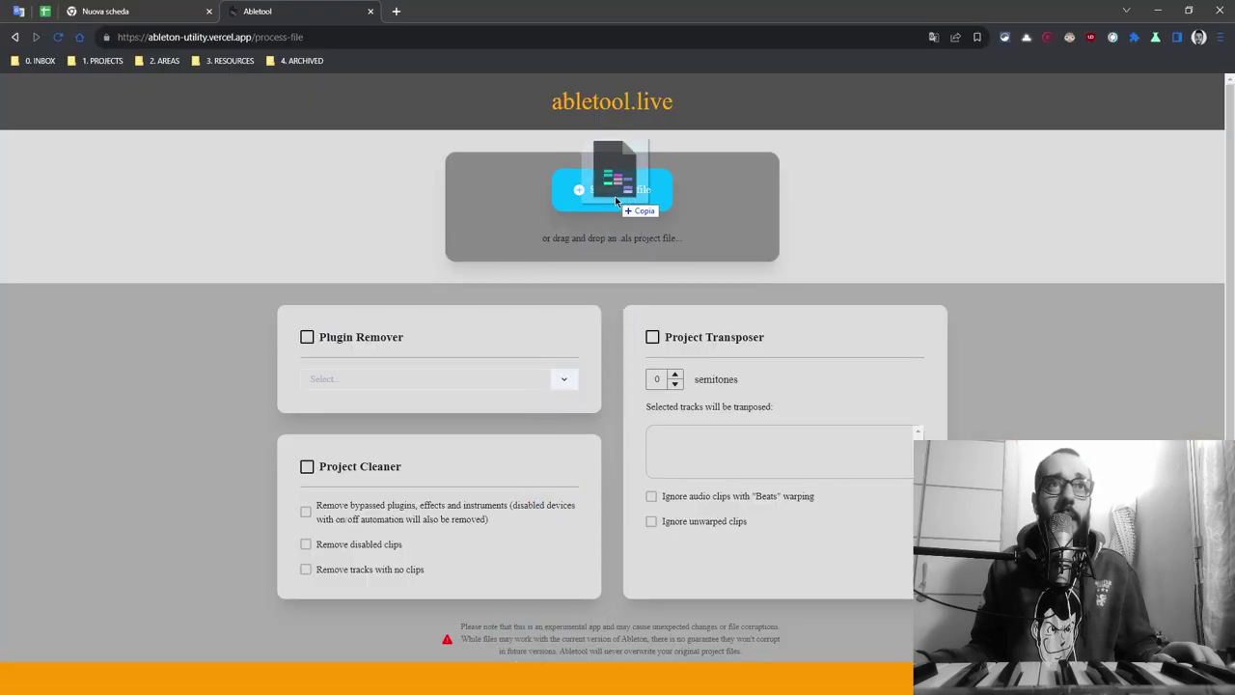
pyautogui.moveTo(516, 659); pyautogui.dragTo(625, 189)
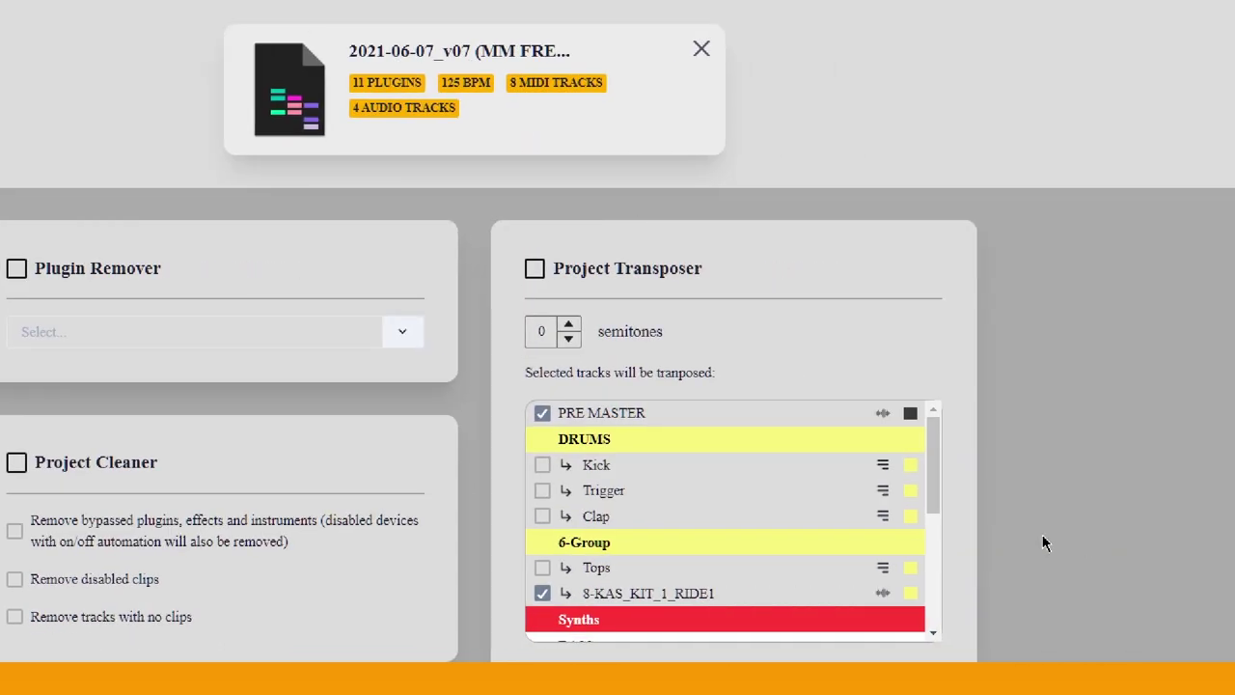
# Move through the Project Transposer track list to check the loaded set's tracks
pyautogui.moveTo(932, 482); pyautogui.dragTo(755, 453)
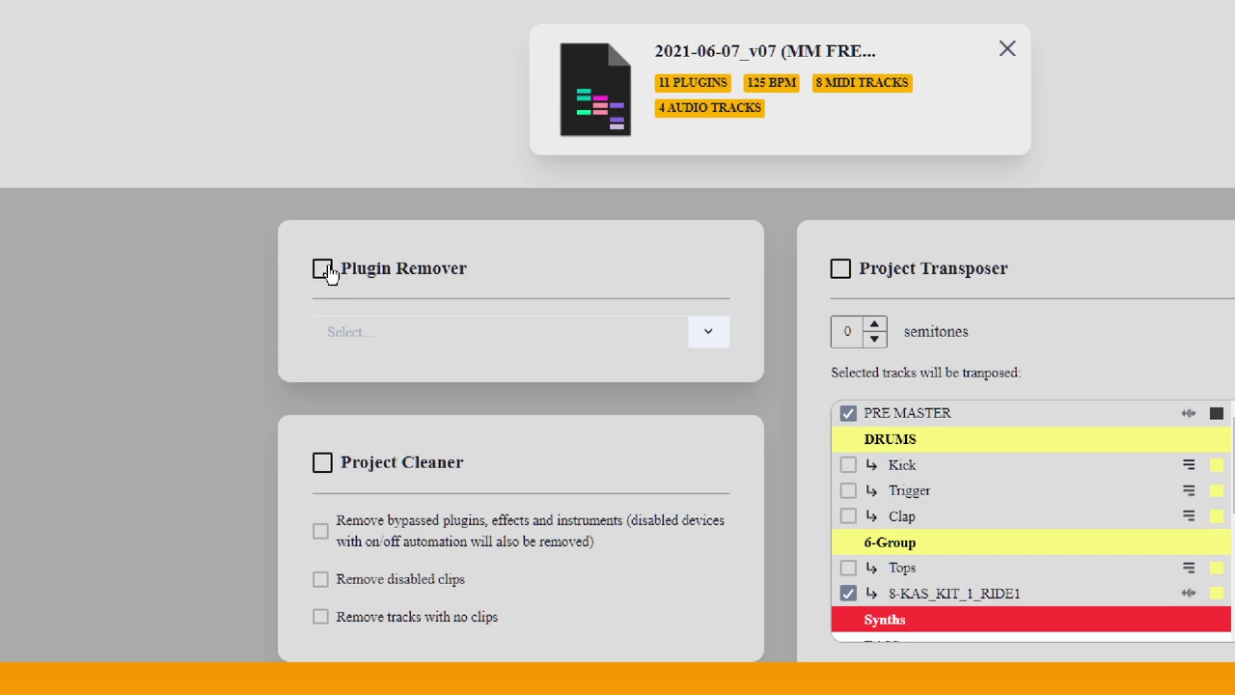
# Enable the Plugin Remover and queue Free Gain for removal
pyautogui.click(326, 272)
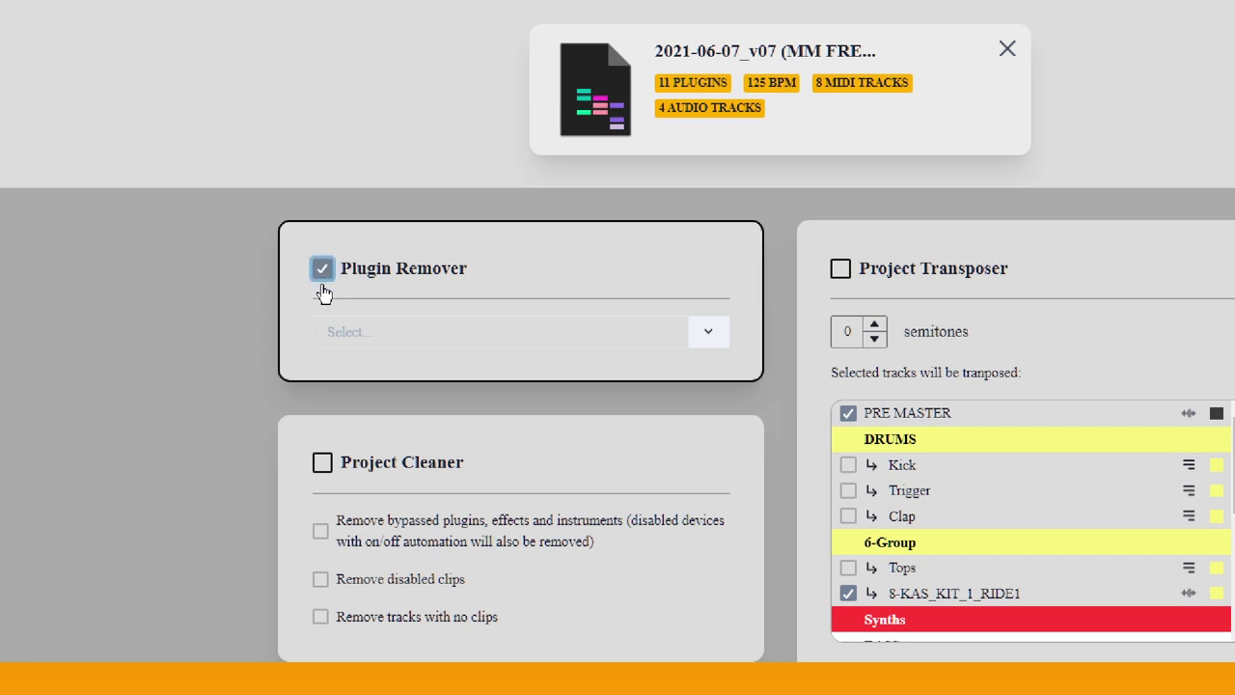
pyautogui.click(705, 335)
pyautogui.click(706, 335)
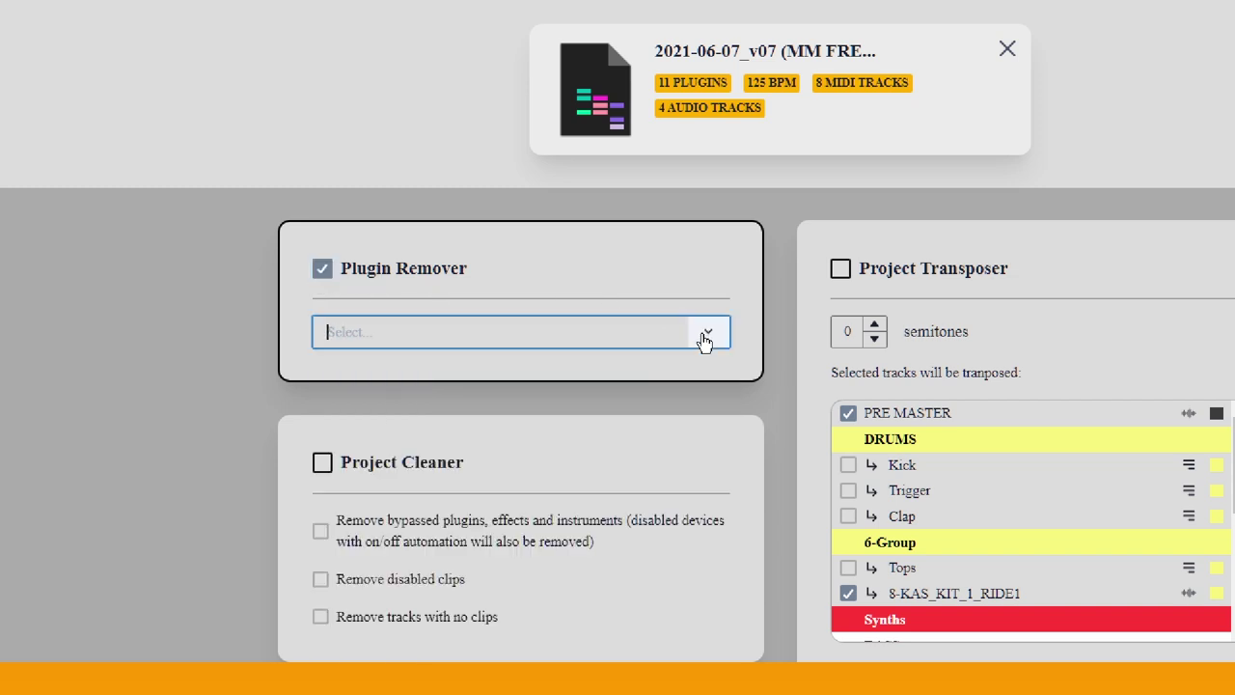
pyautogui.click(705, 335)
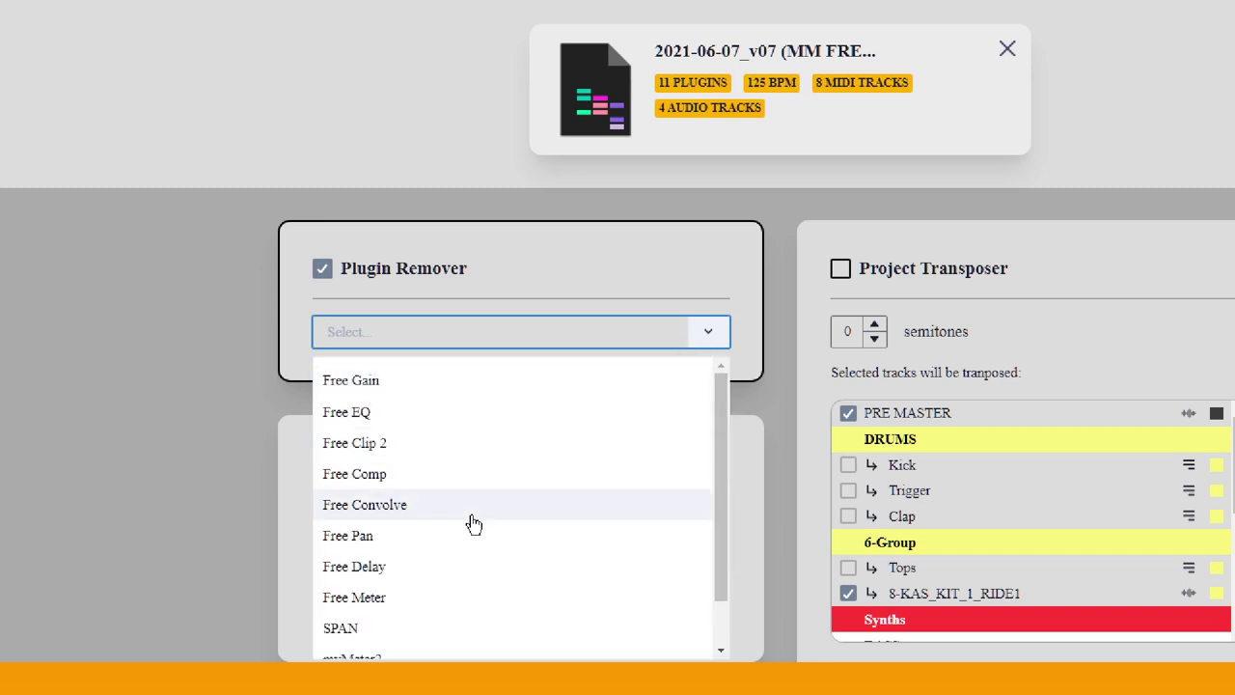
pyautogui.scroll(-1, 473, 523)
pyautogui.scroll(1, 473, 523)
pyautogui.scroll(-1, 473, 523)
pyautogui.scroll(-1, 399, 611)
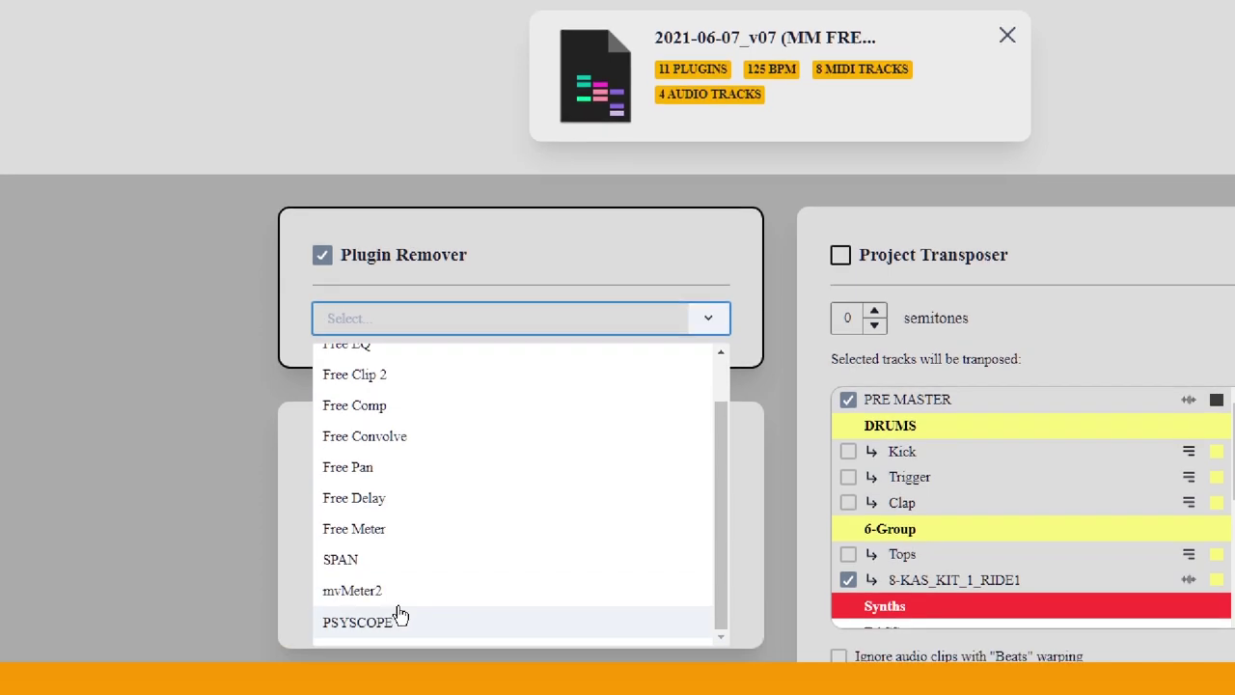
pyautogui.click(460, 354)
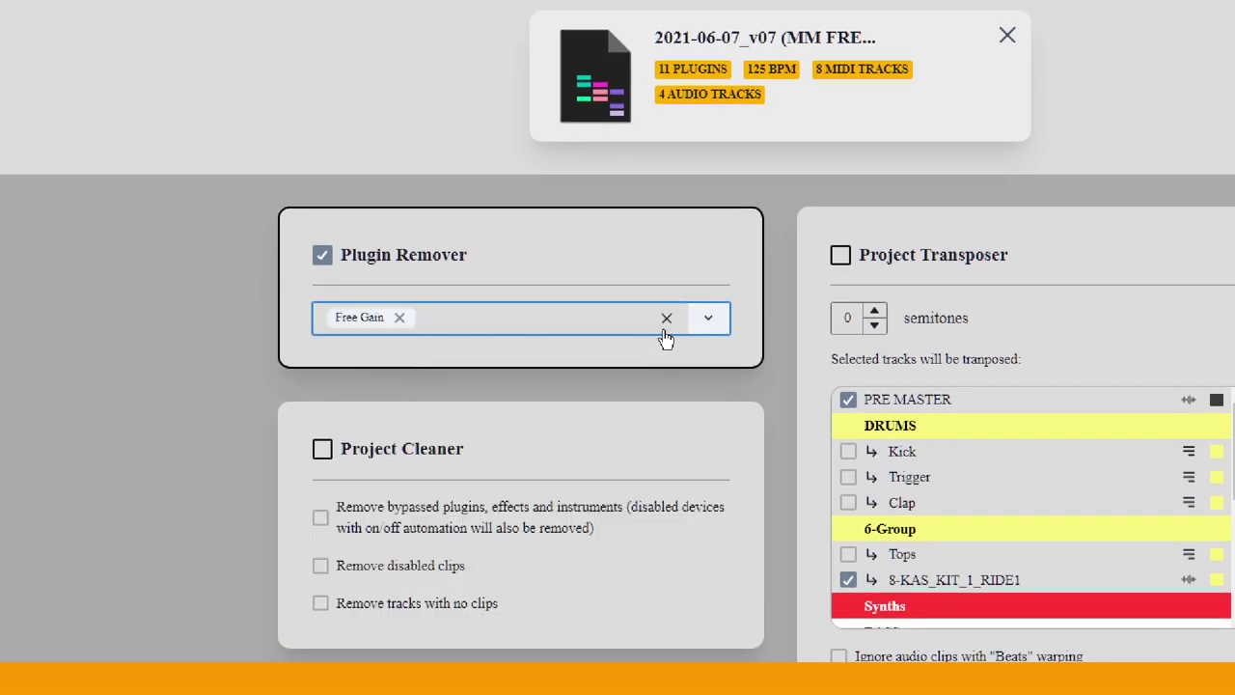
# Add Free EQ, Free Clip 2 and the remaining plugins through PSYSCOPE to the removal list
pyautogui.click(699, 321)
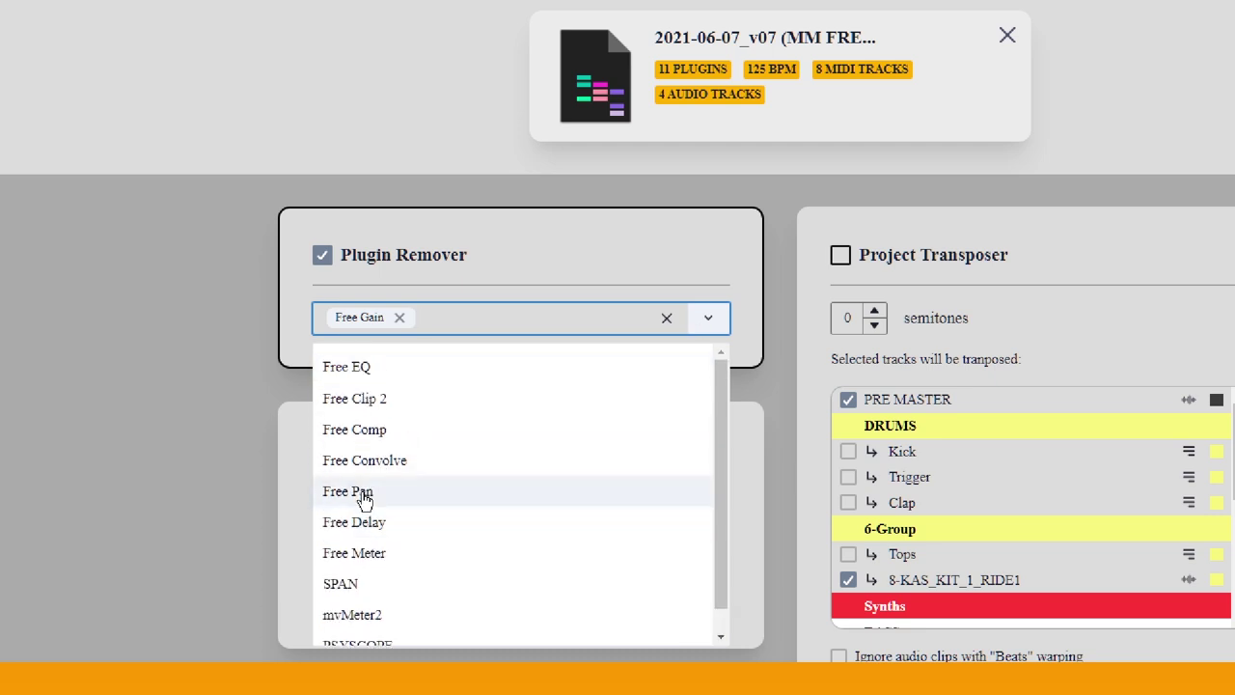
pyautogui.click(411, 372)
pyautogui.click(708, 318)
pyautogui.click(501, 369)
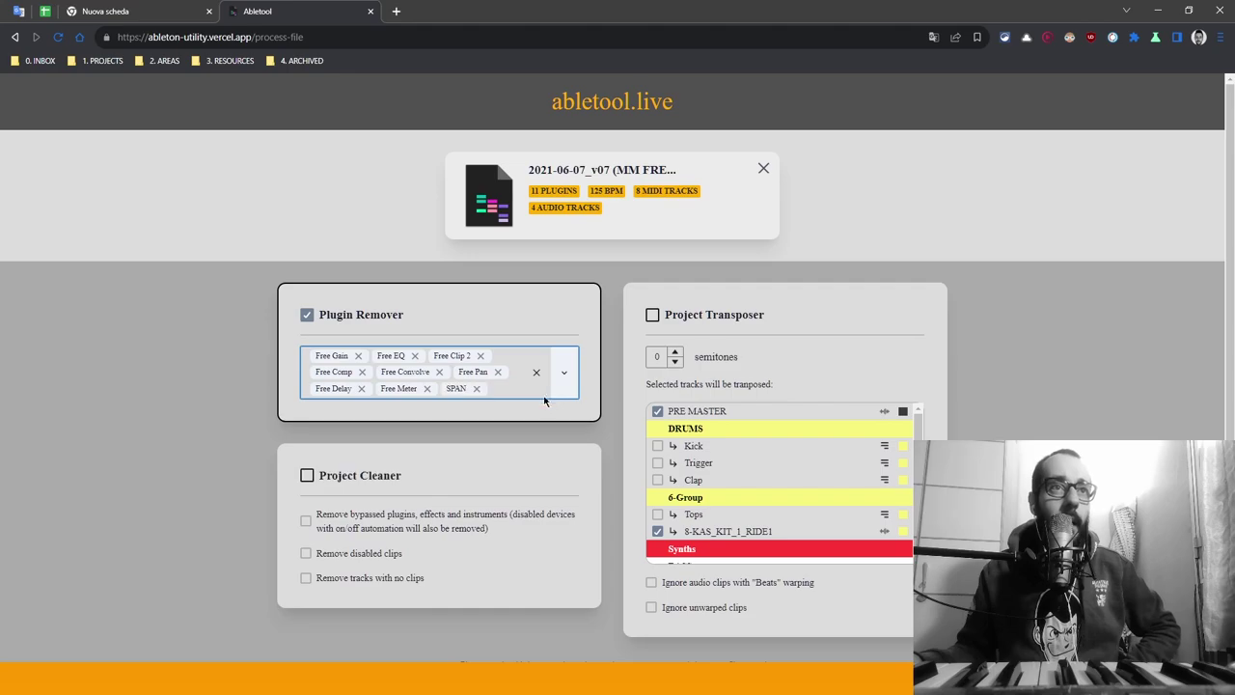
pyautogui.click(347, 430)
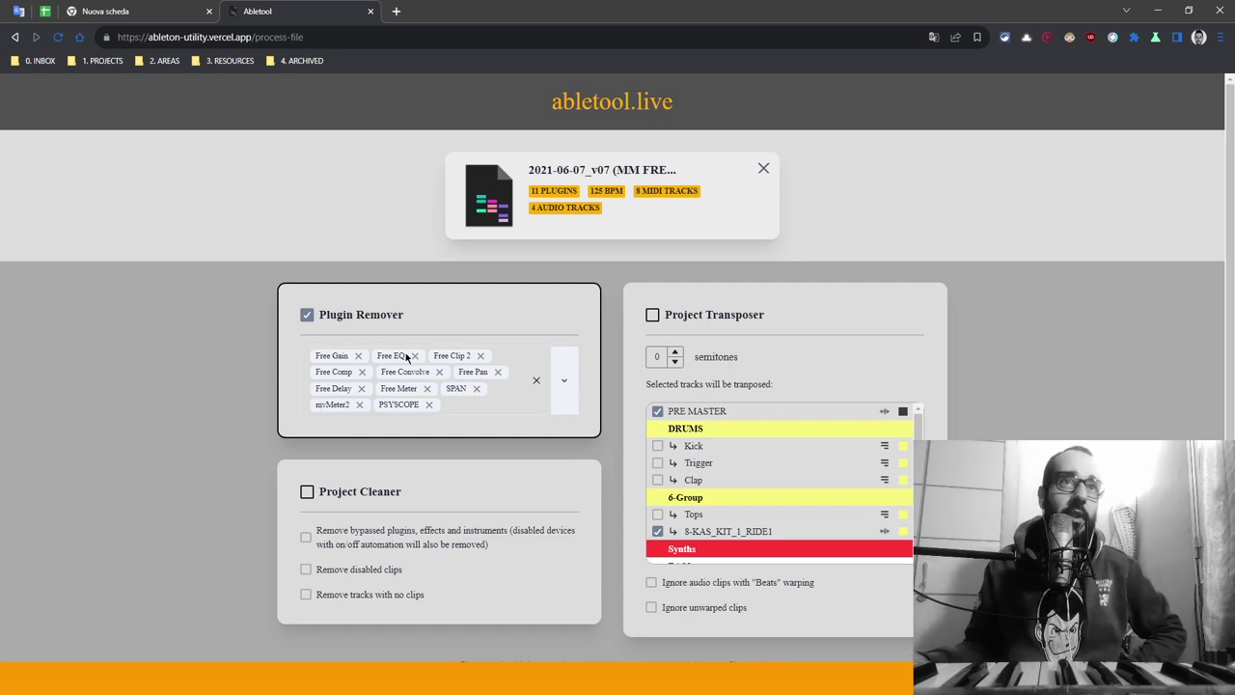
pyautogui.scroll(-2, 463, 488)
pyautogui.scroll(3, 464, 489)
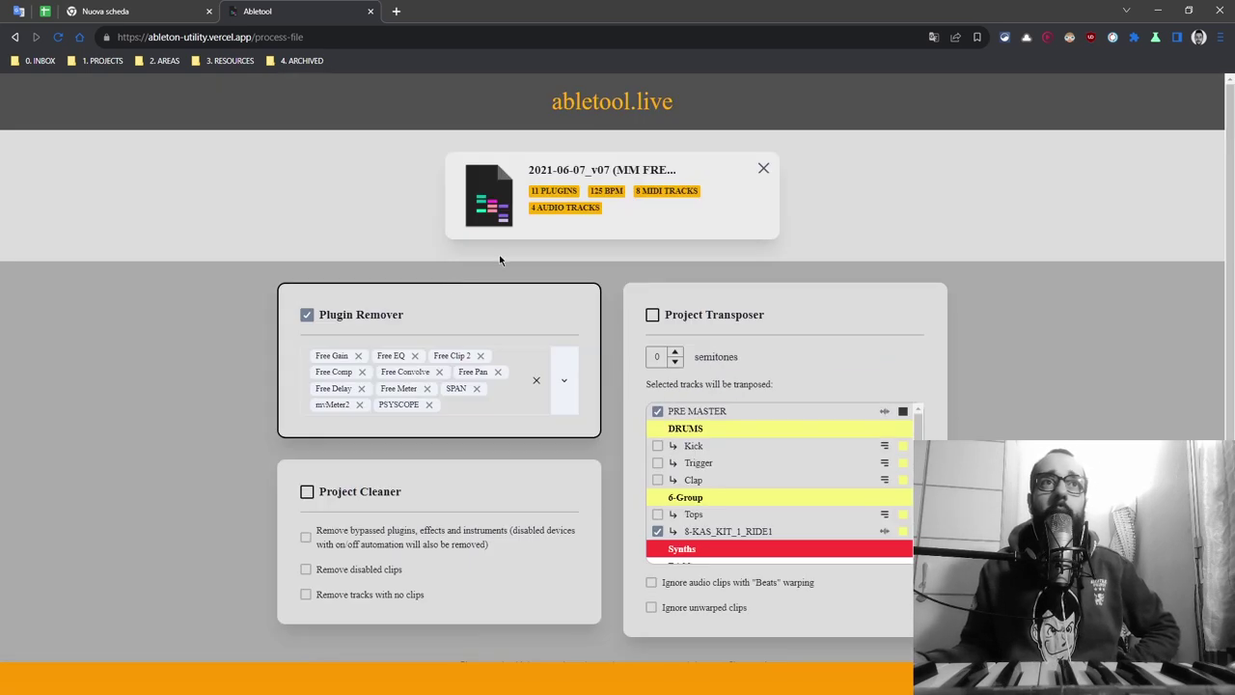
pyautogui.scroll(-4, 473, 418)
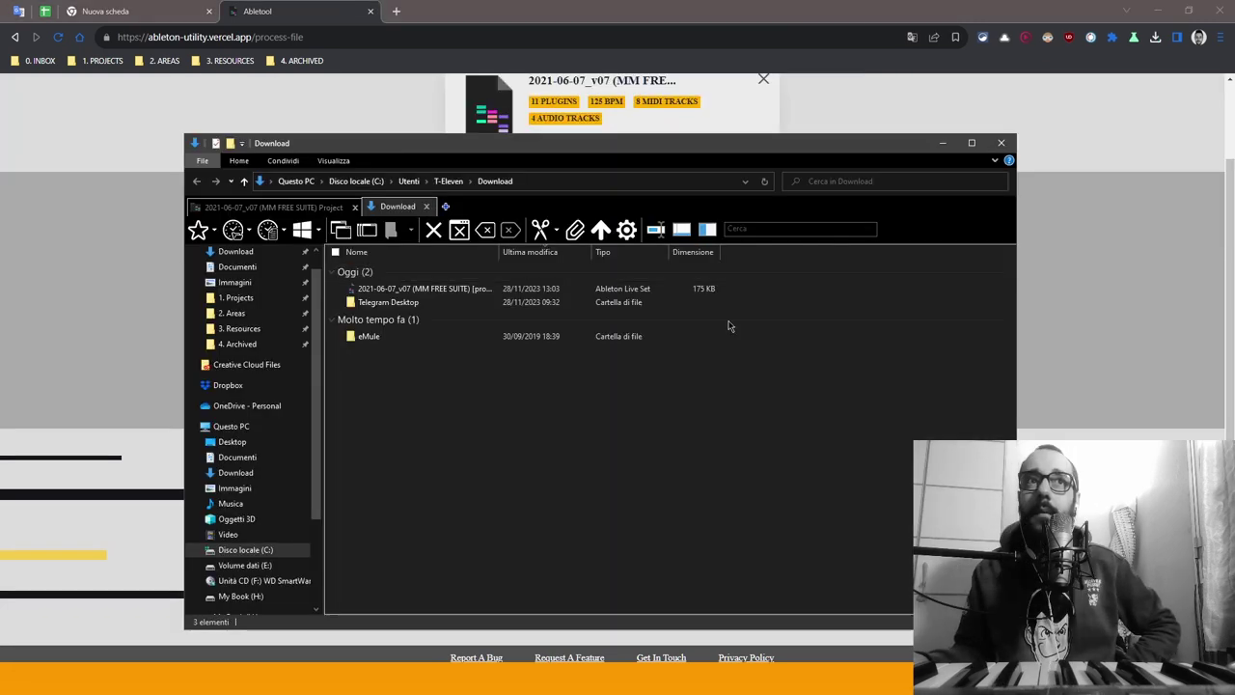
# Select the downloaded '2021-06-07_v07 (MM FREE SUITE) [processed by abletool].als' file in Download
pyautogui.click(572, 277)
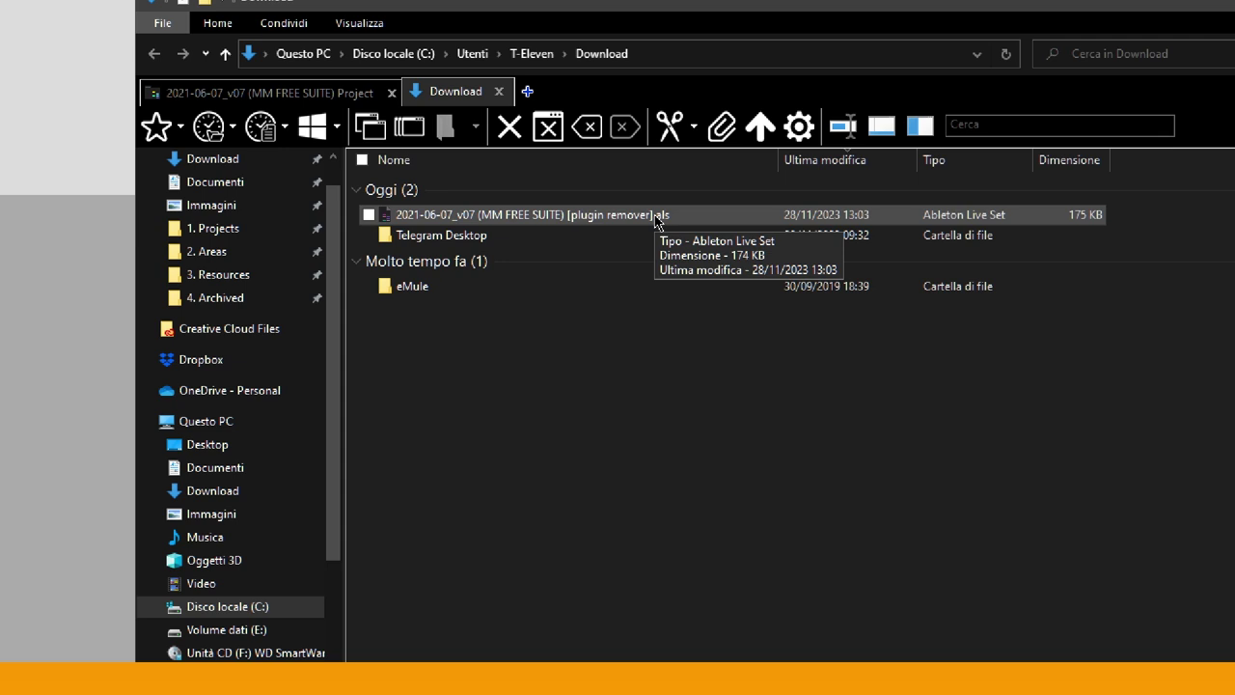
# Cut the plugin remover set from Download, paste it into the project folder, and reopen that folder
pyautogui.rightClick(656, 218)
pyautogui.click(705, 597)
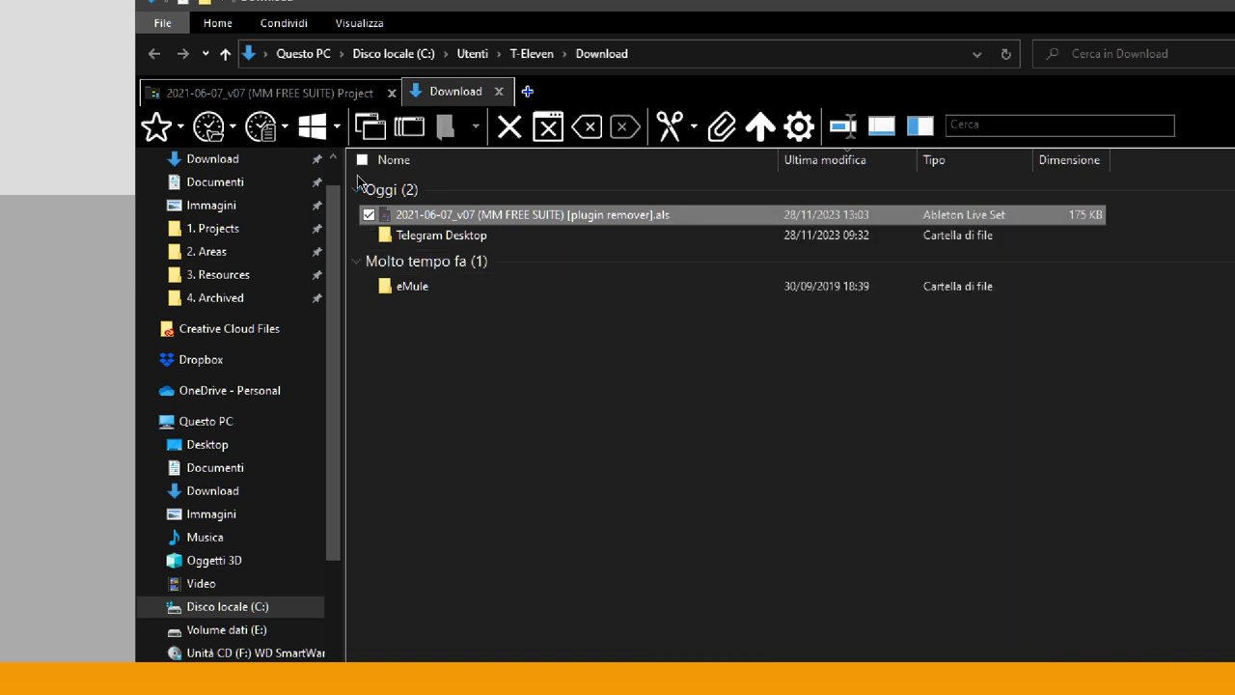
pyautogui.click(336, 93)
pyautogui.rightClick(515, 363)
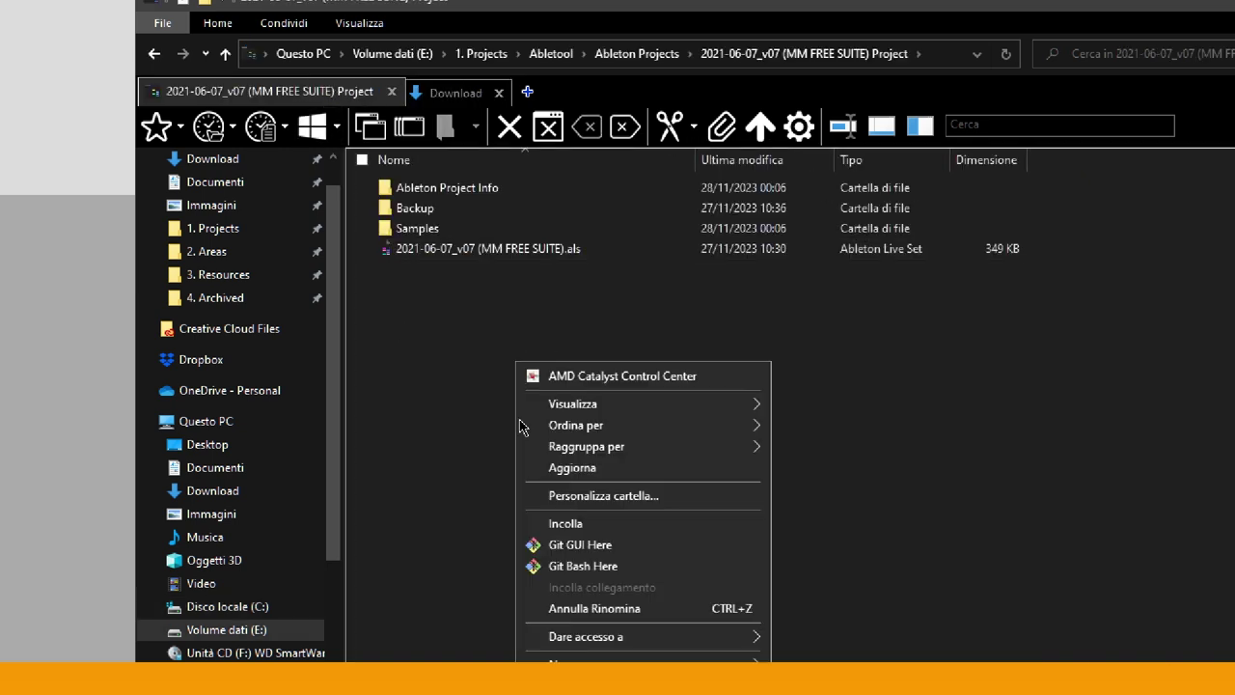
pyautogui.click(585, 524)
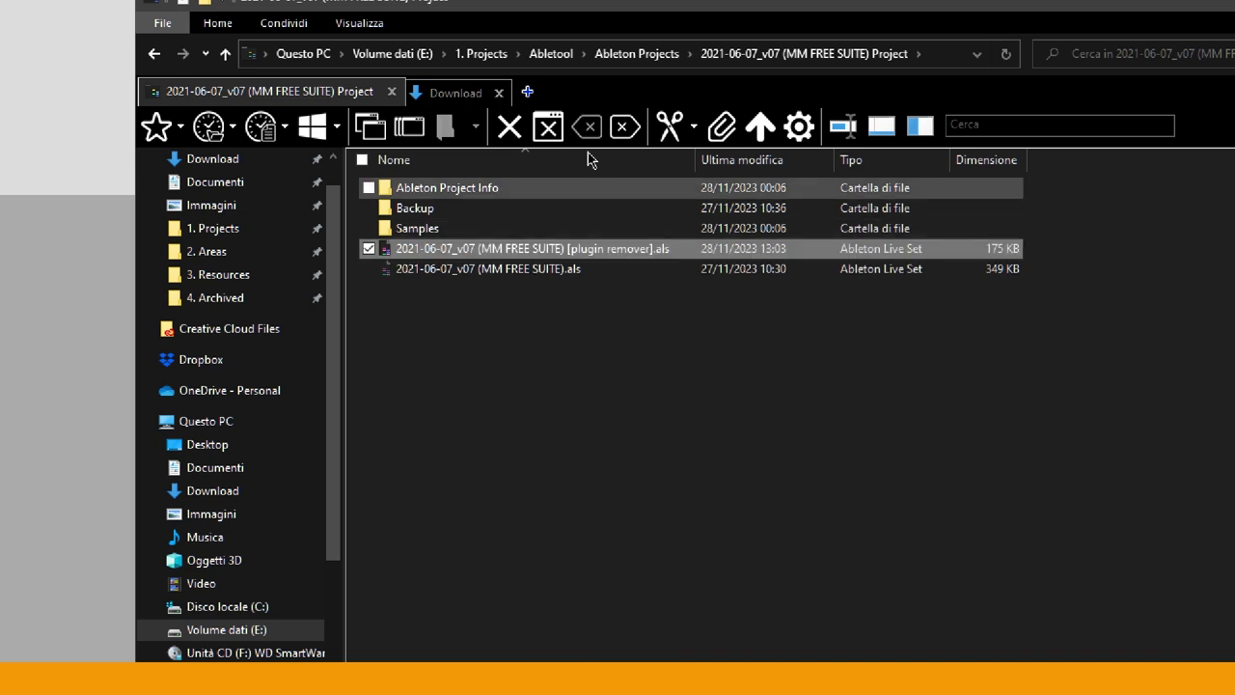
pyautogui.click(622, 82)
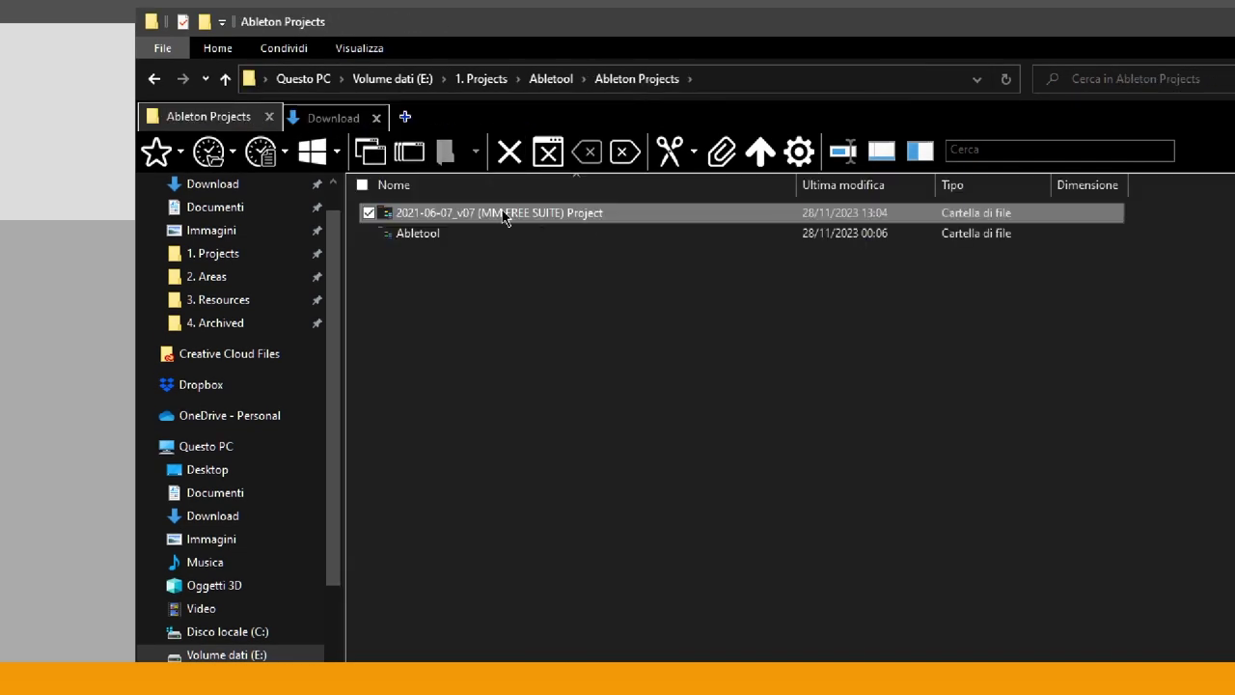
pyautogui.doubleClick(398, 216)
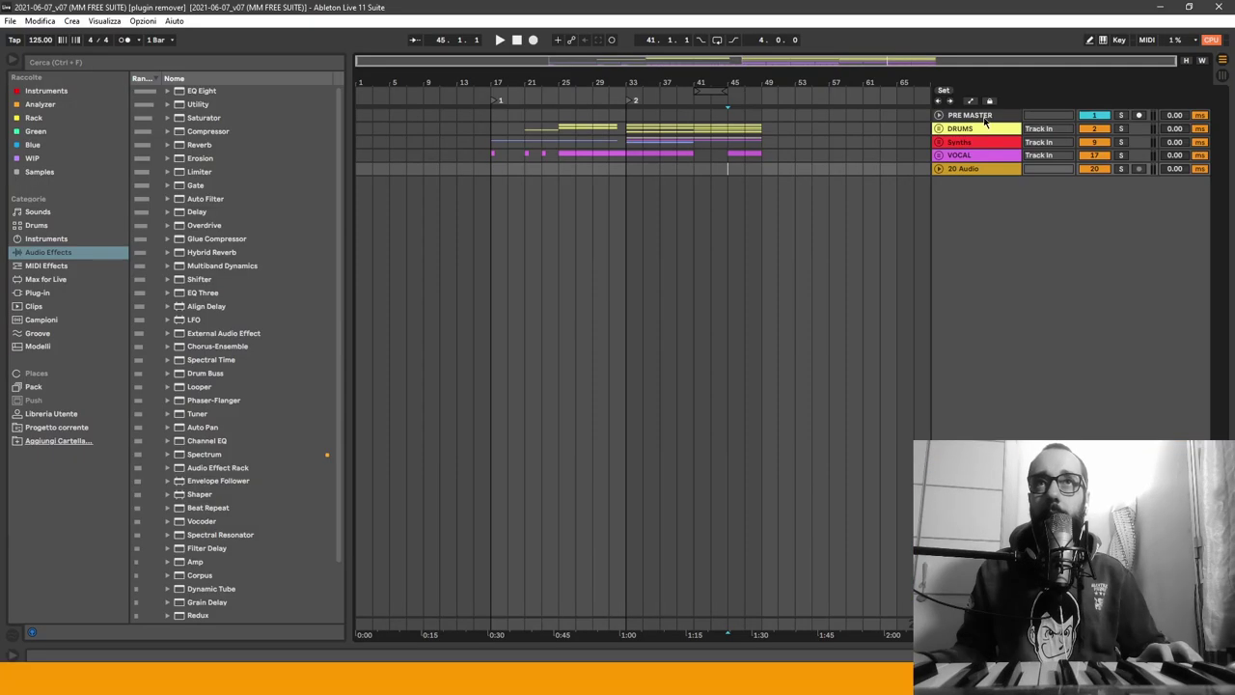
# Open Detail View and step through DRUMS, Synths and piano devices, then collapse all groups
pyautogui.doubleClick(987, 119)
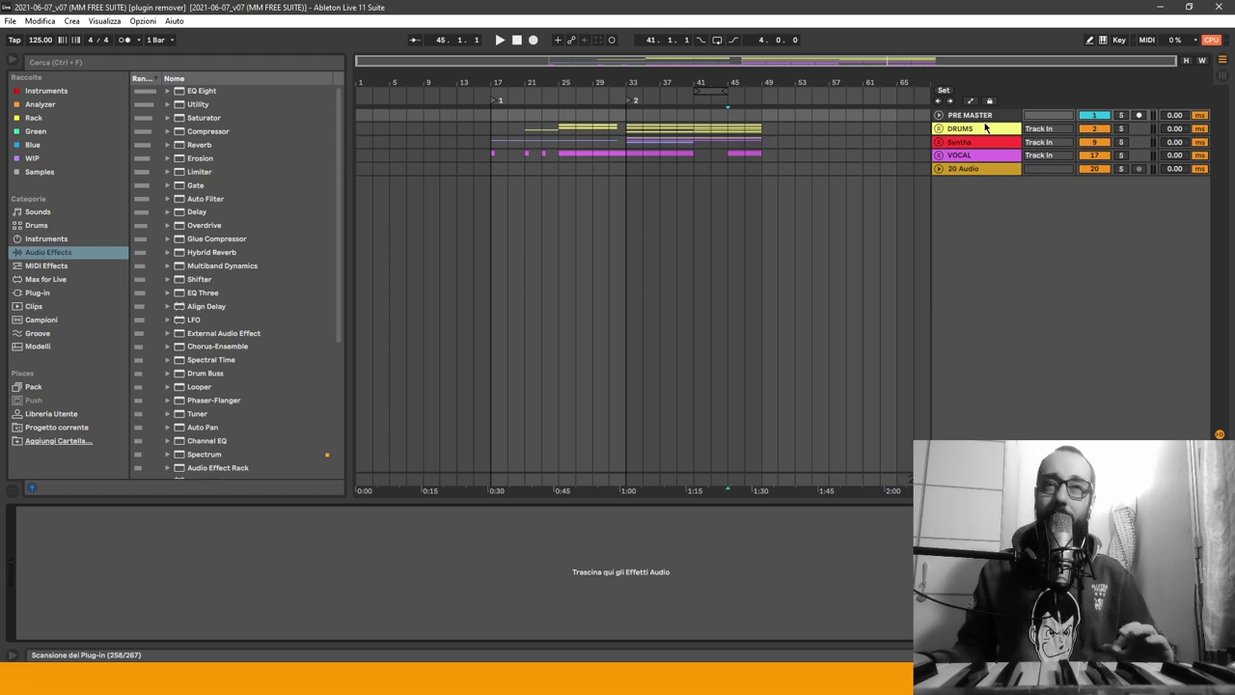
pyautogui.click(983, 134)
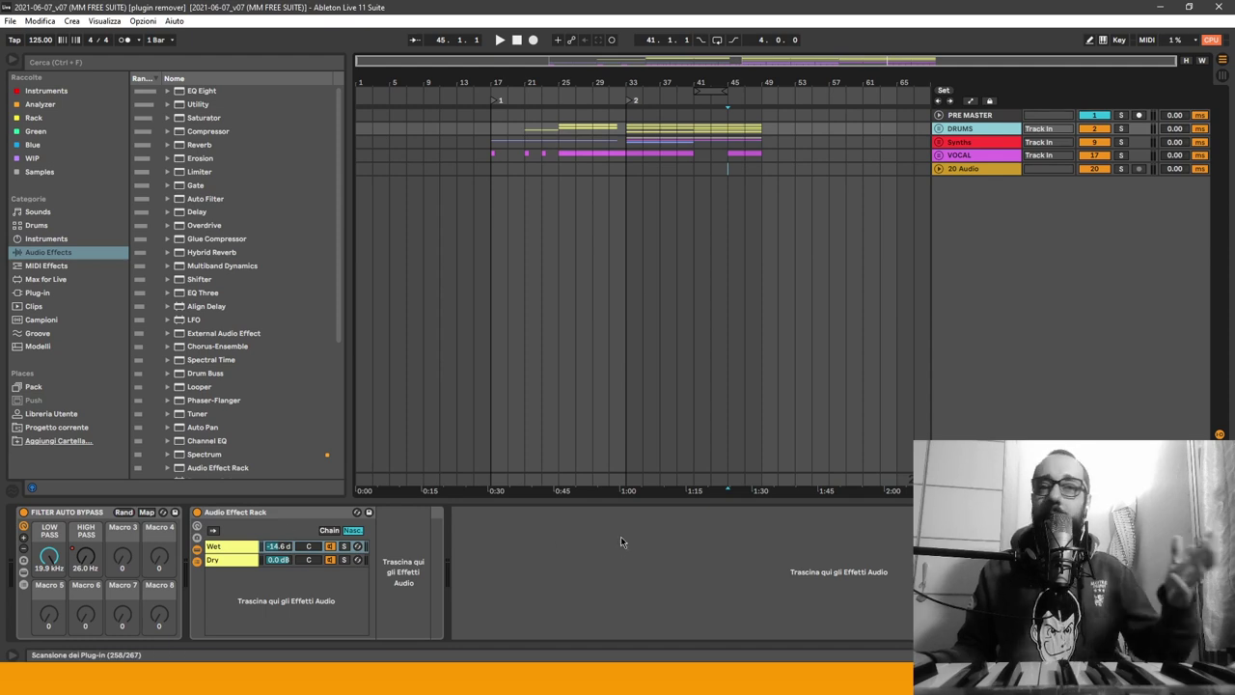
pyautogui.press('Down')
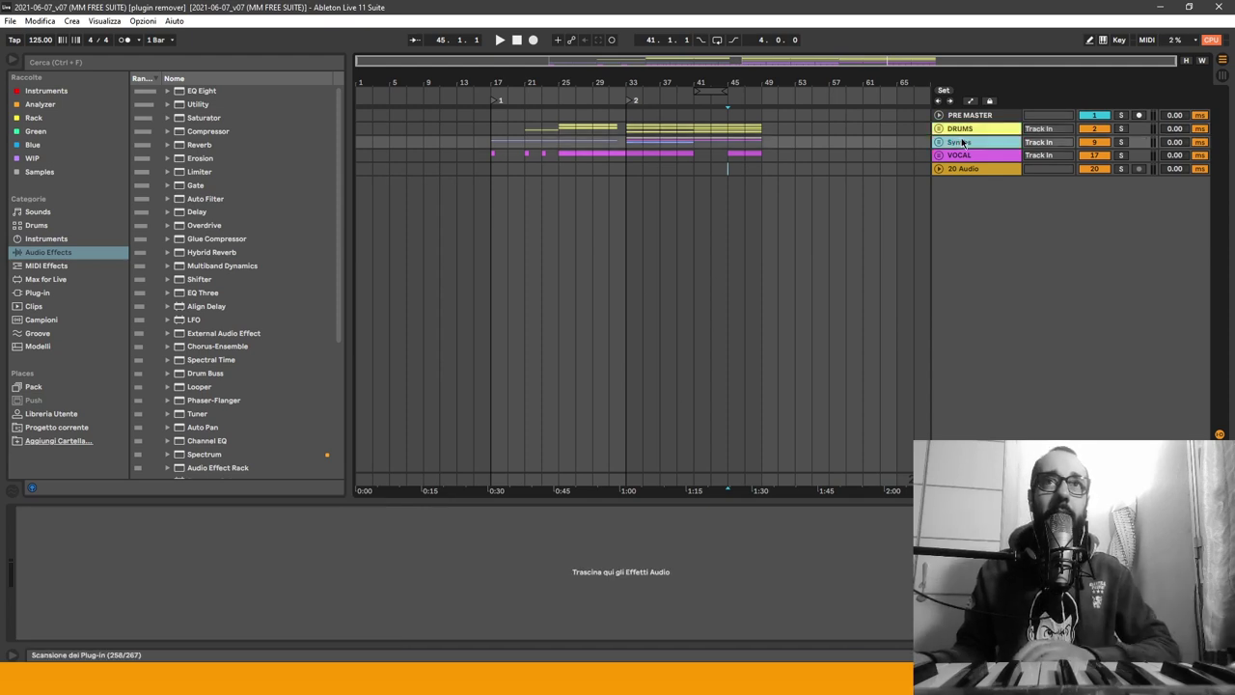
pyautogui.press('Down')
pyautogui.press('Down')
pyautogui.click(962, 142)
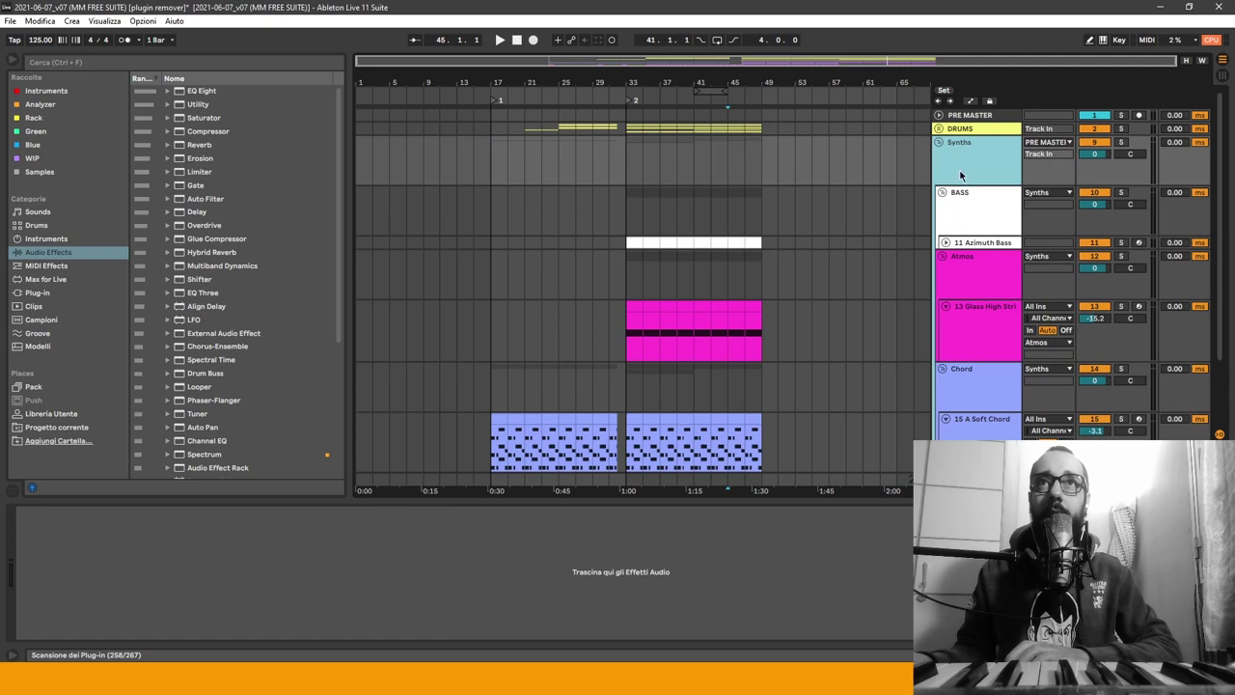
pyautogui.scroll(-2, 969, 216)
pyautogui.press('Down')
pyautogui.press('Down')
pyautogui.press('Down')
pyautogui.press('Down')
pyautogui.press('Down')
pyautogui.press('Down')
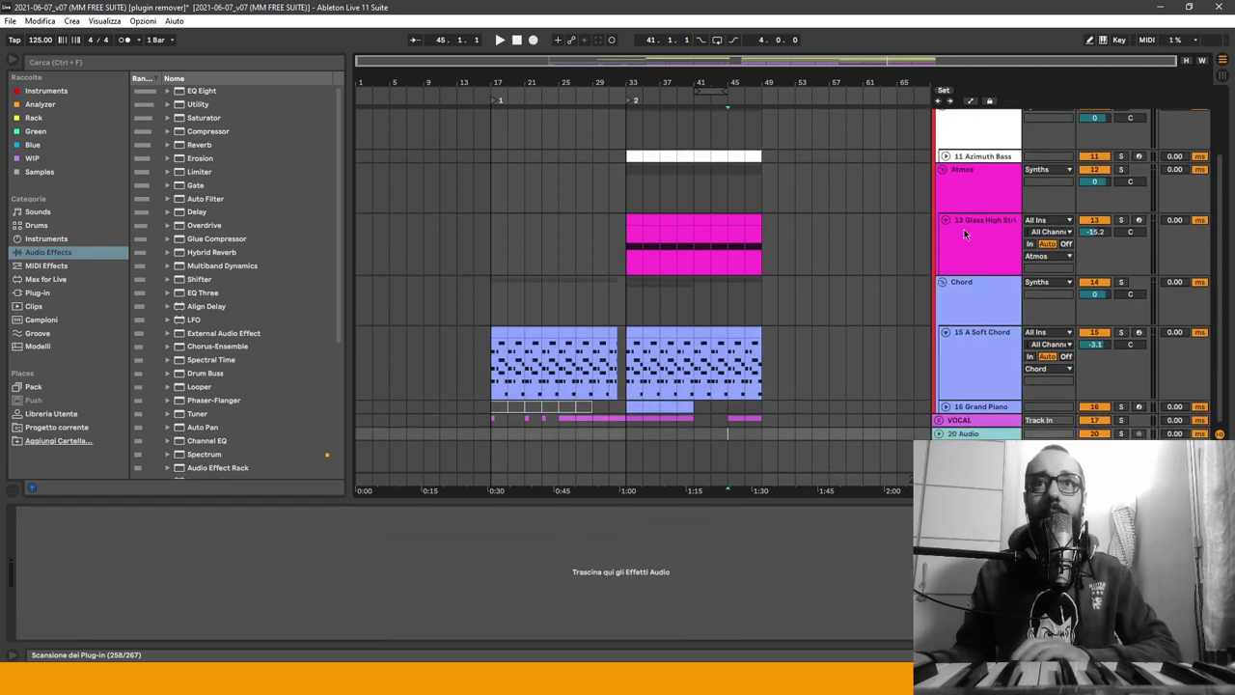
pyautogui.hotkey('alt', 'u')
pyautogui.click(642, 156)
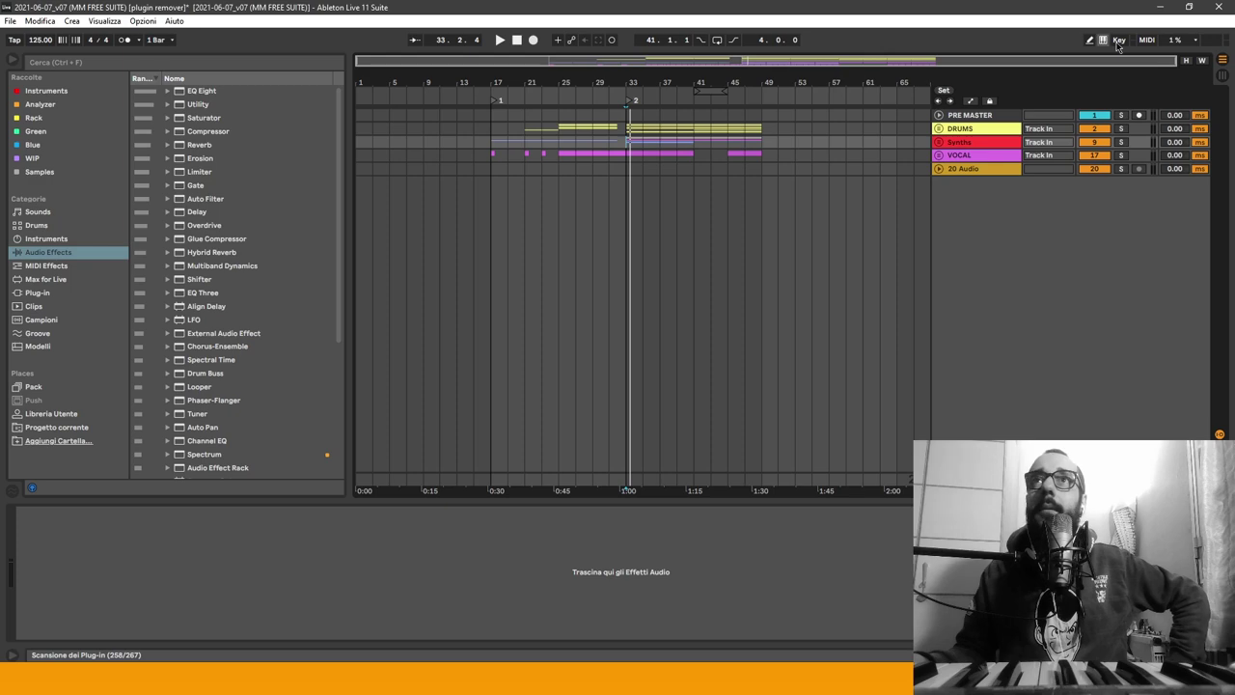
# Quit Live, answer the save prompt, and return to the project folder in File Explorer
pyautogui.hotkey('ctrl', 'q')
pyautogui.click(657, 369)
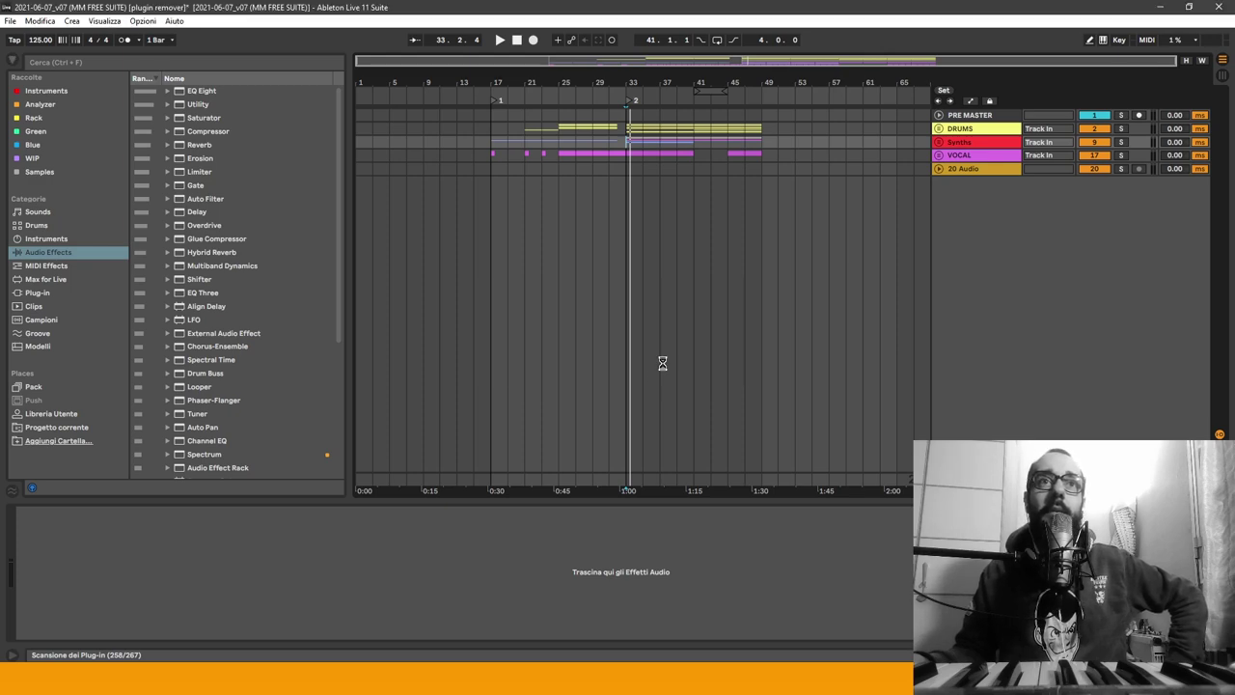
pyautogui.click(457, 649)
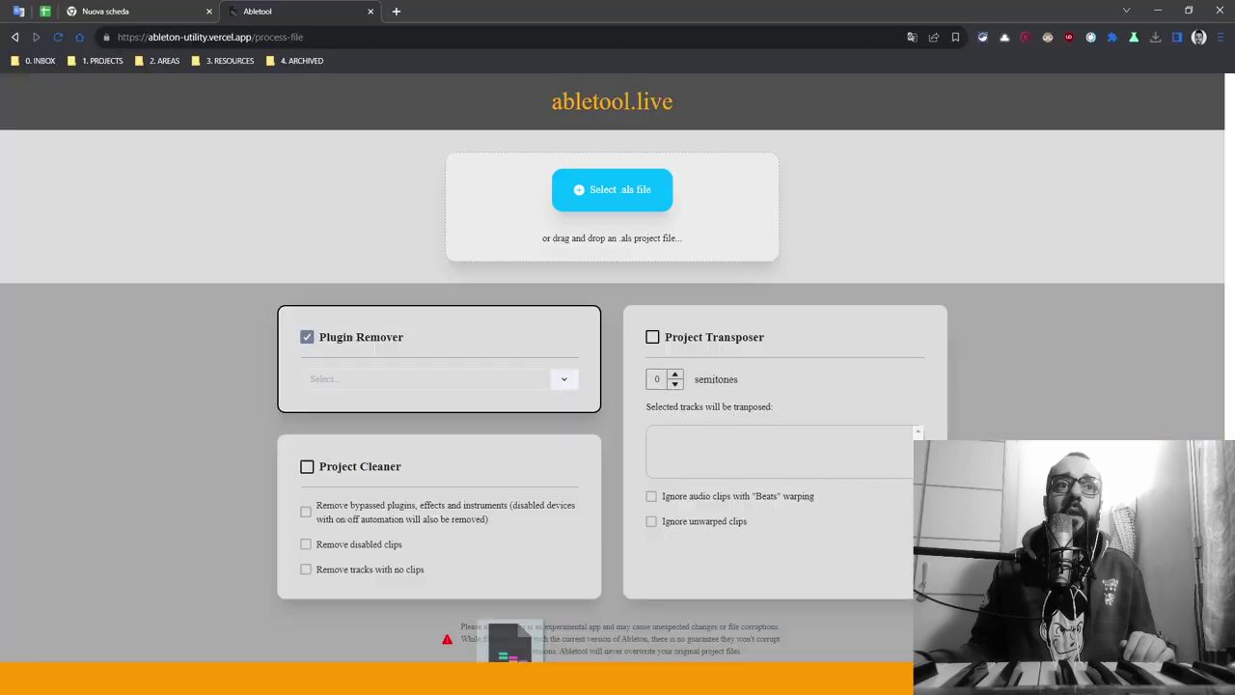
# Load the original set into Abletool, swap Plugin Remover for Project Transposer at 3 semitones
pyautogui.moveTo(415, 312); pyautogui.dragTo(307, 344)
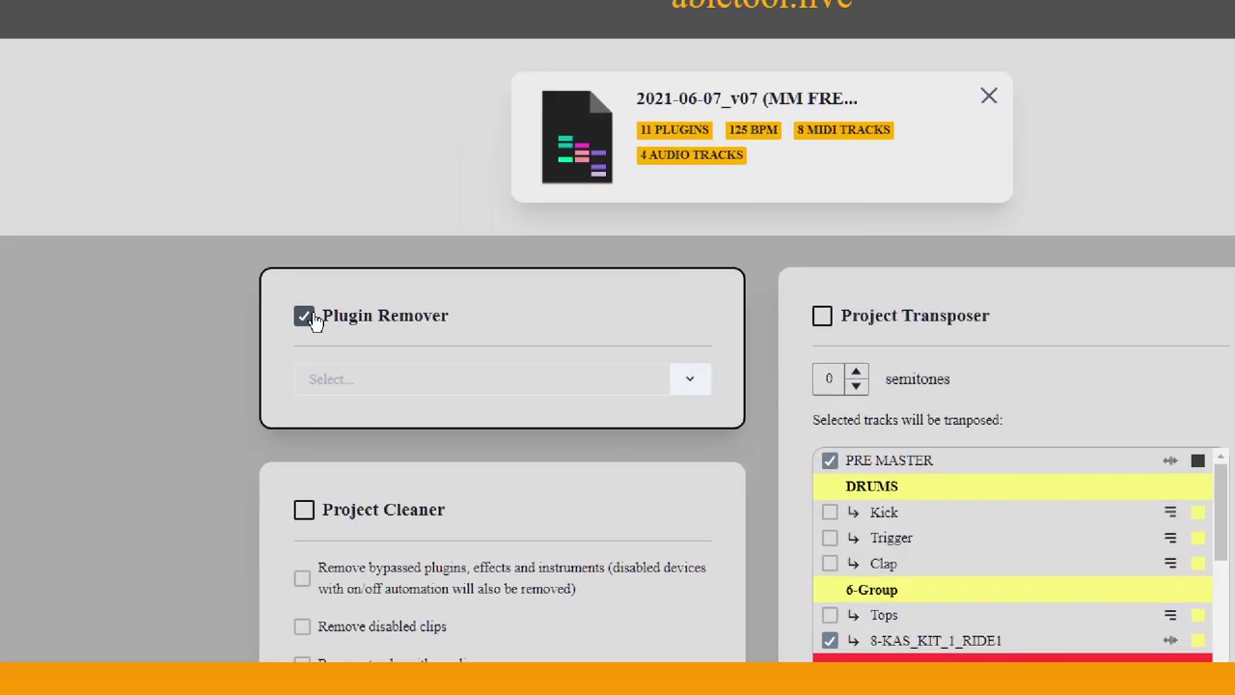
pyautogui.click(307, 315)
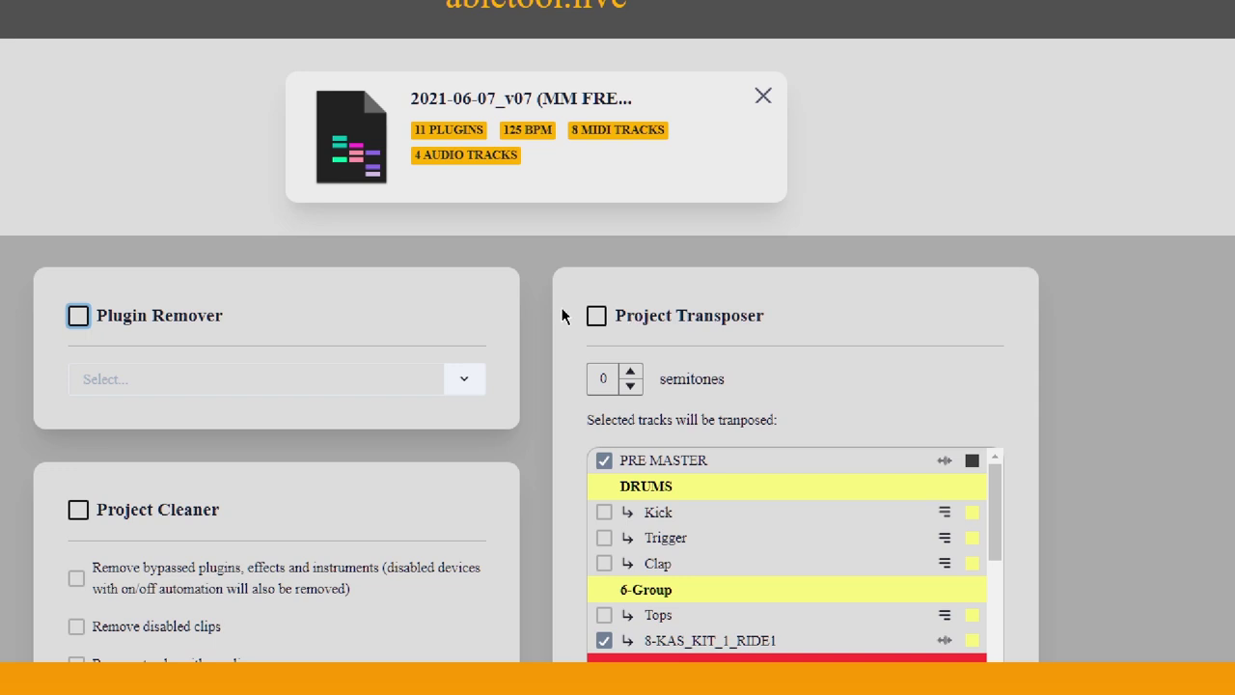
pyautogui.click(597, 317)
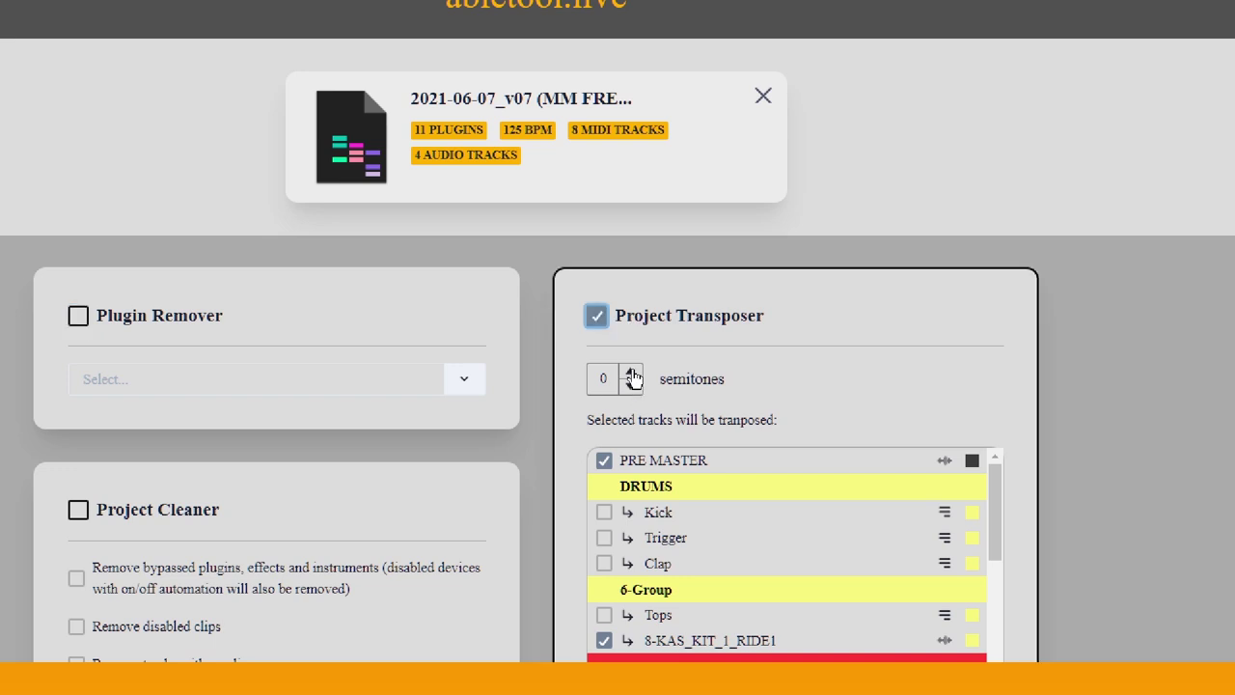
pyautogui.click(627, 377)
pyautogui.write('3')
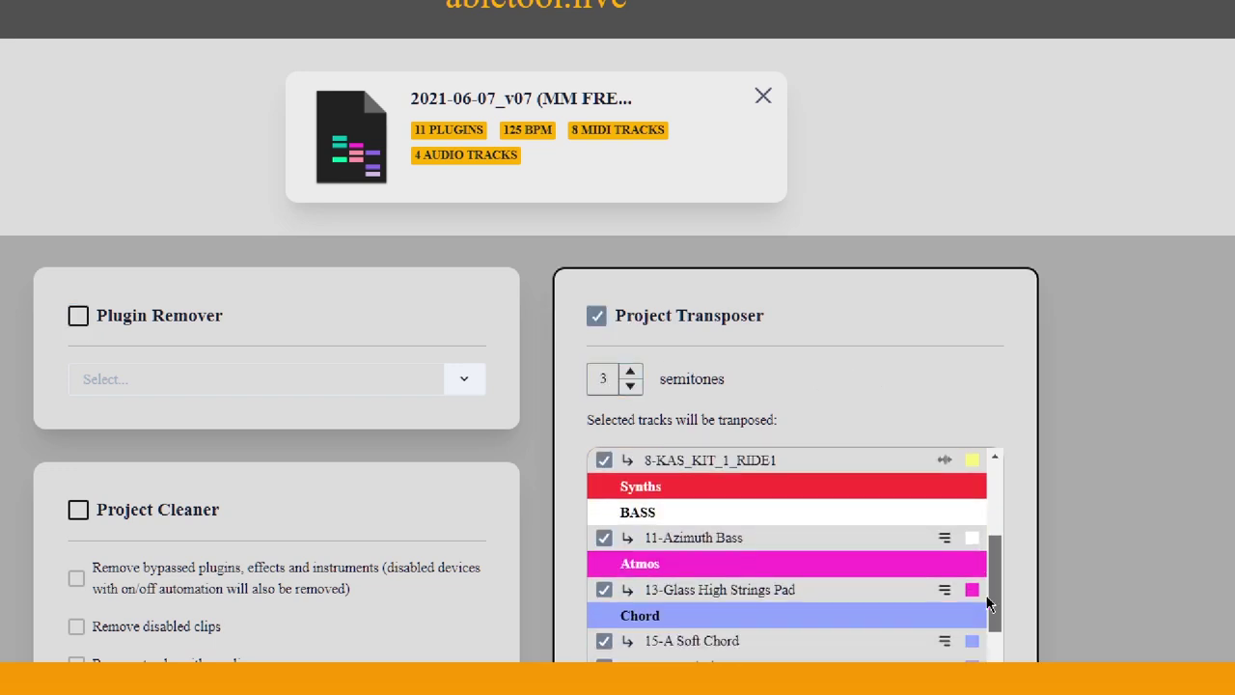
# Process the file to generate the transposed .als project
pyautogui.scroll(-5, 1004, 613)
pyautogui.scroll(-2, 957, 601)
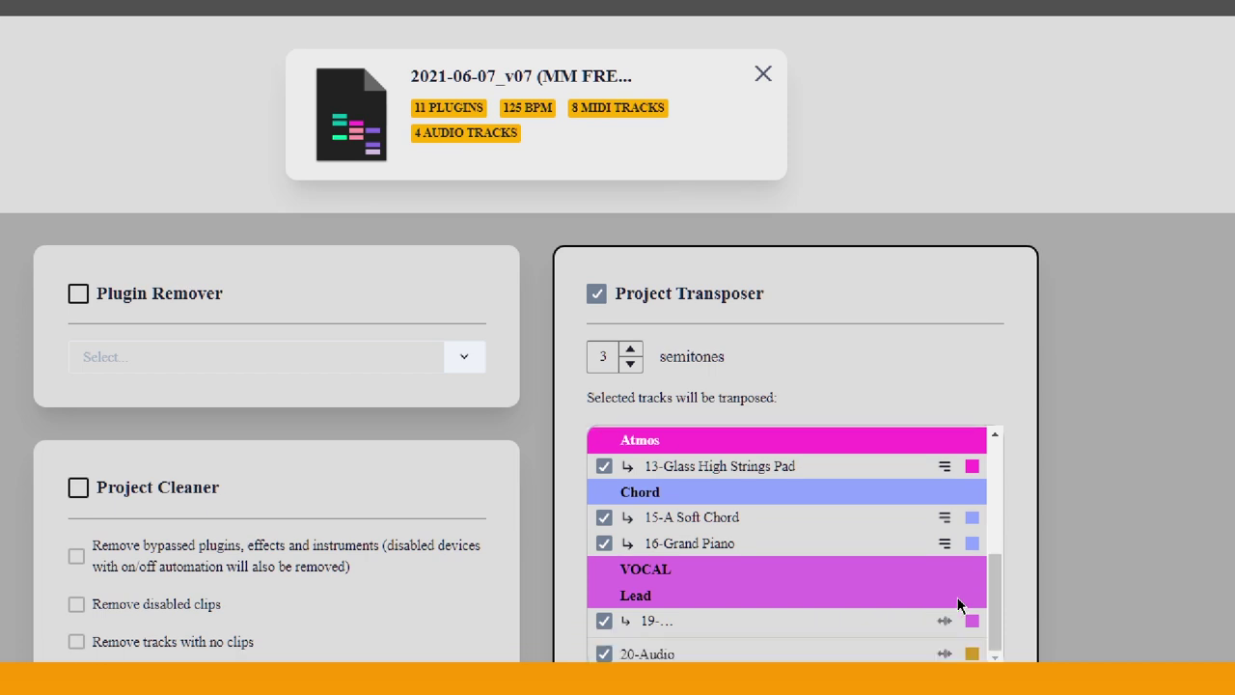
pyautogui.scroll(10, 689, 490)
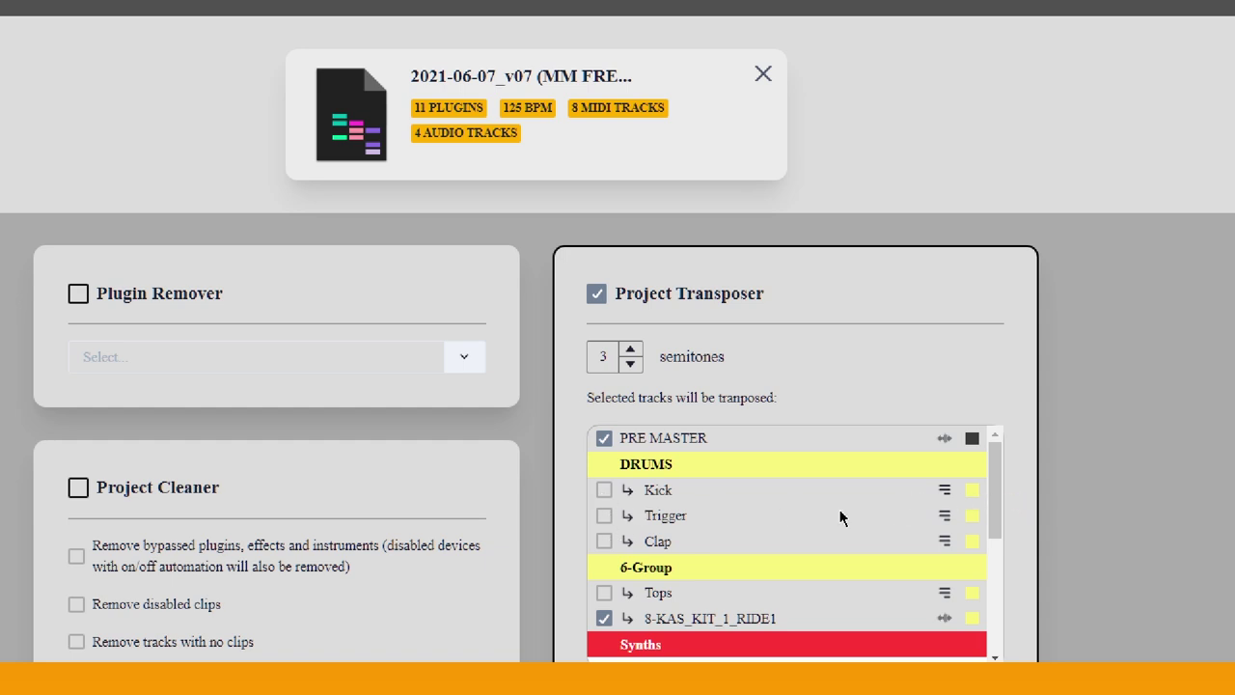
pyautogui.scroll(-3, 1039, 516)
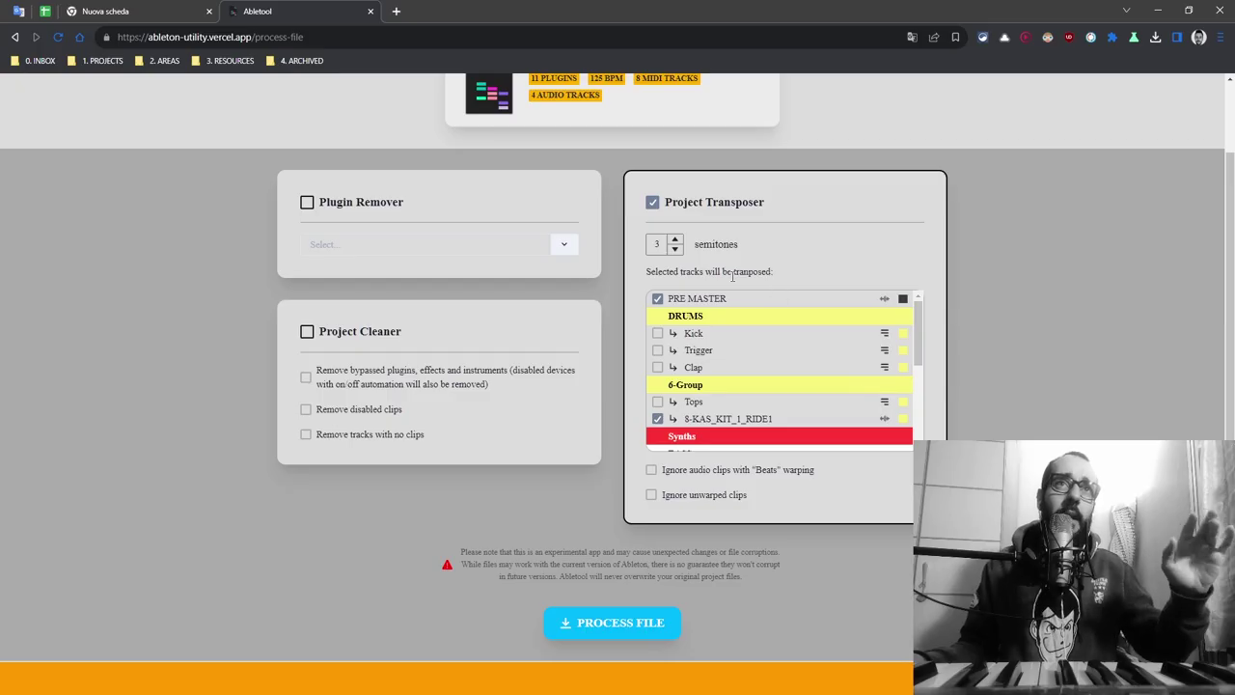
pyautogui.scroll(-1, 615, 551)
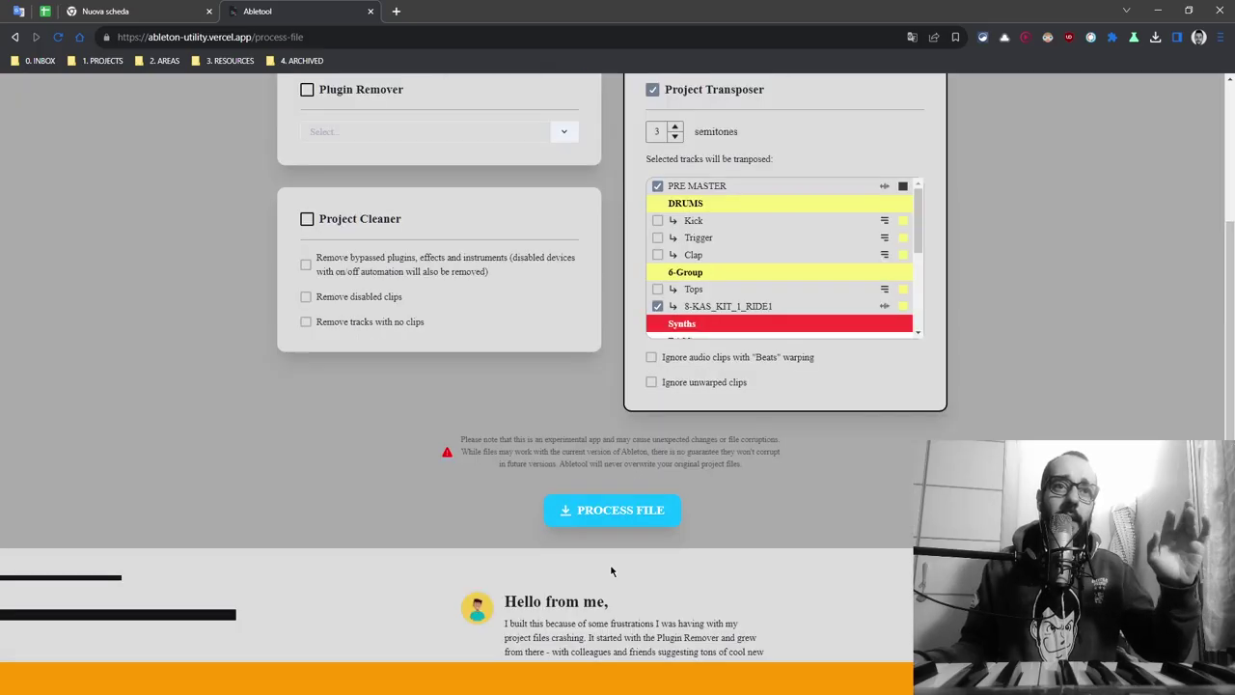
pyautogui.click(632, 520)
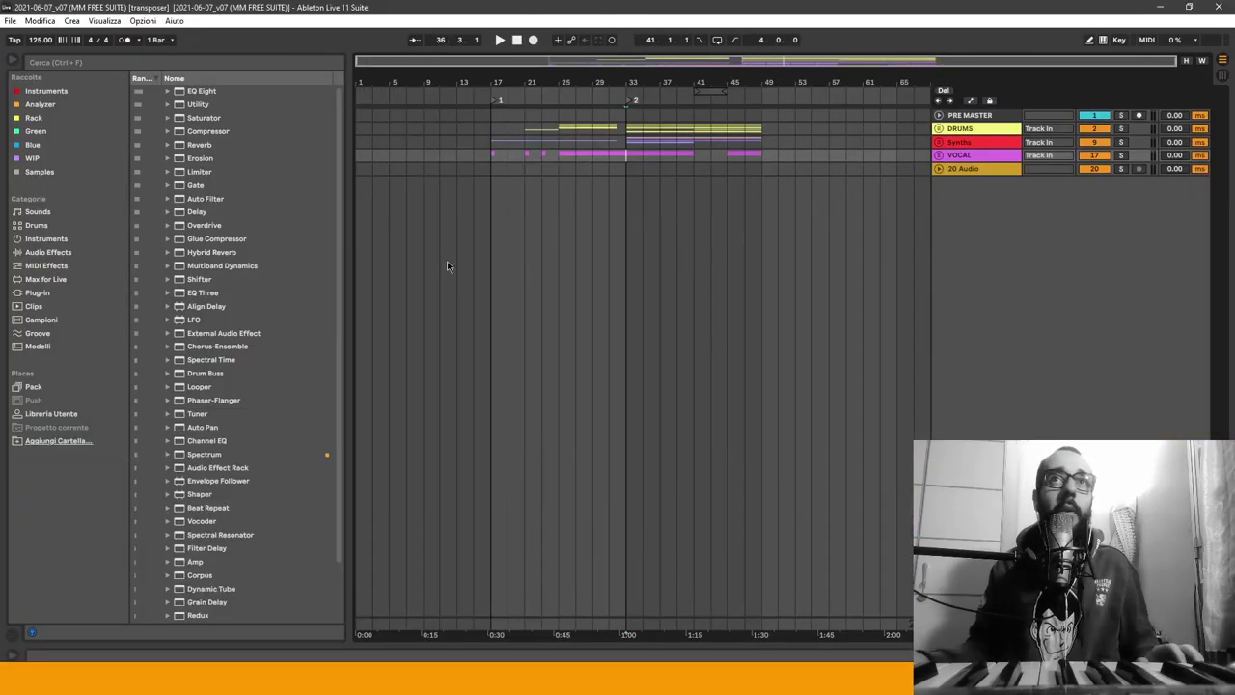
# Play the transposed set from a chosen point in the arrangement
pyautogui.click(562, 158)
pyautogui.press('space')
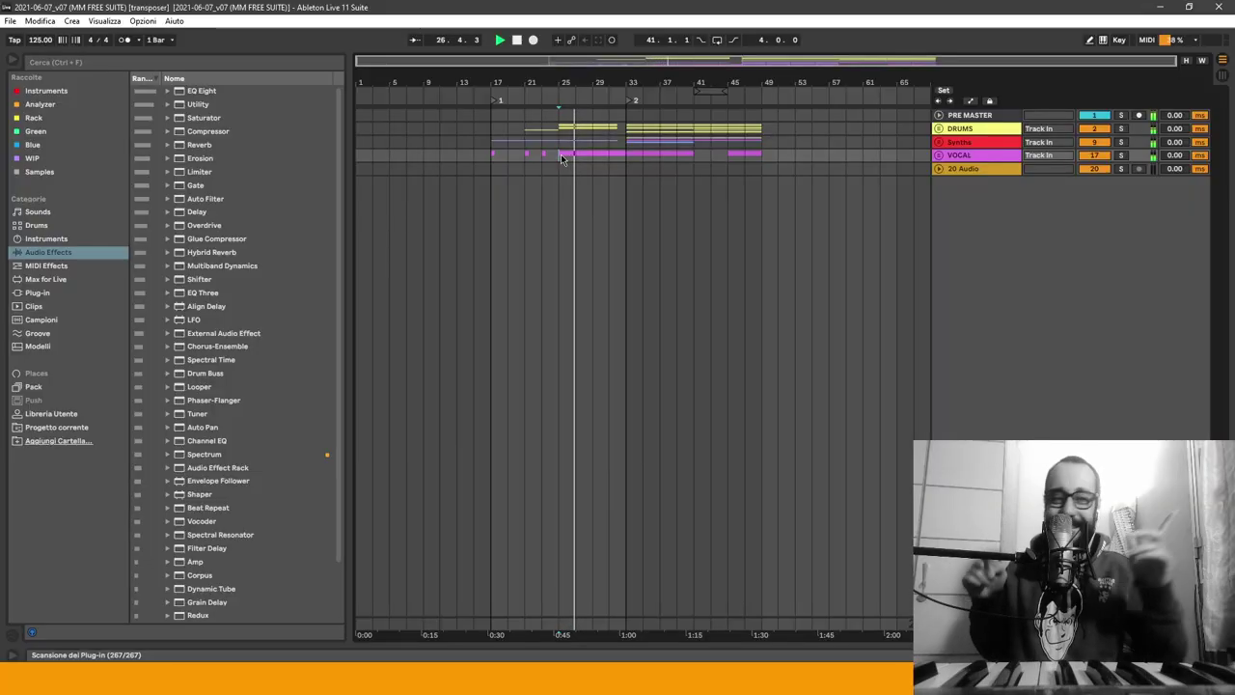
pyautogui.scroll(4, 617, 166)
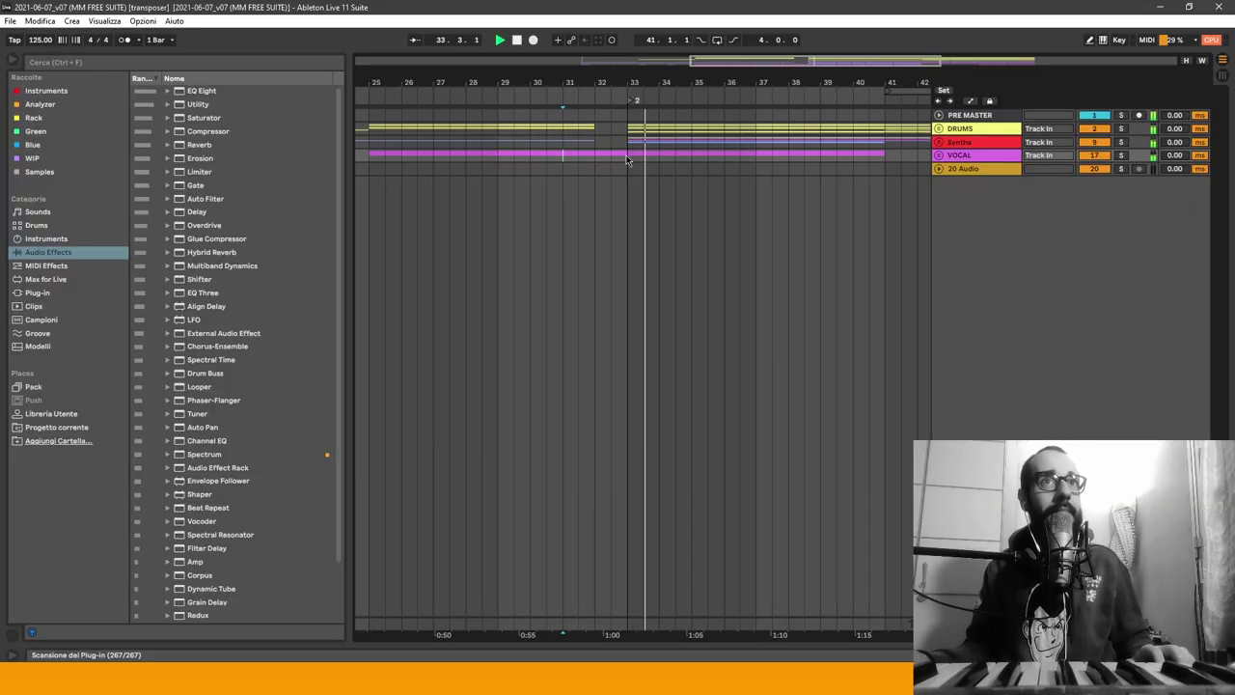
pyautogui.scroll(-3, 629, 102)
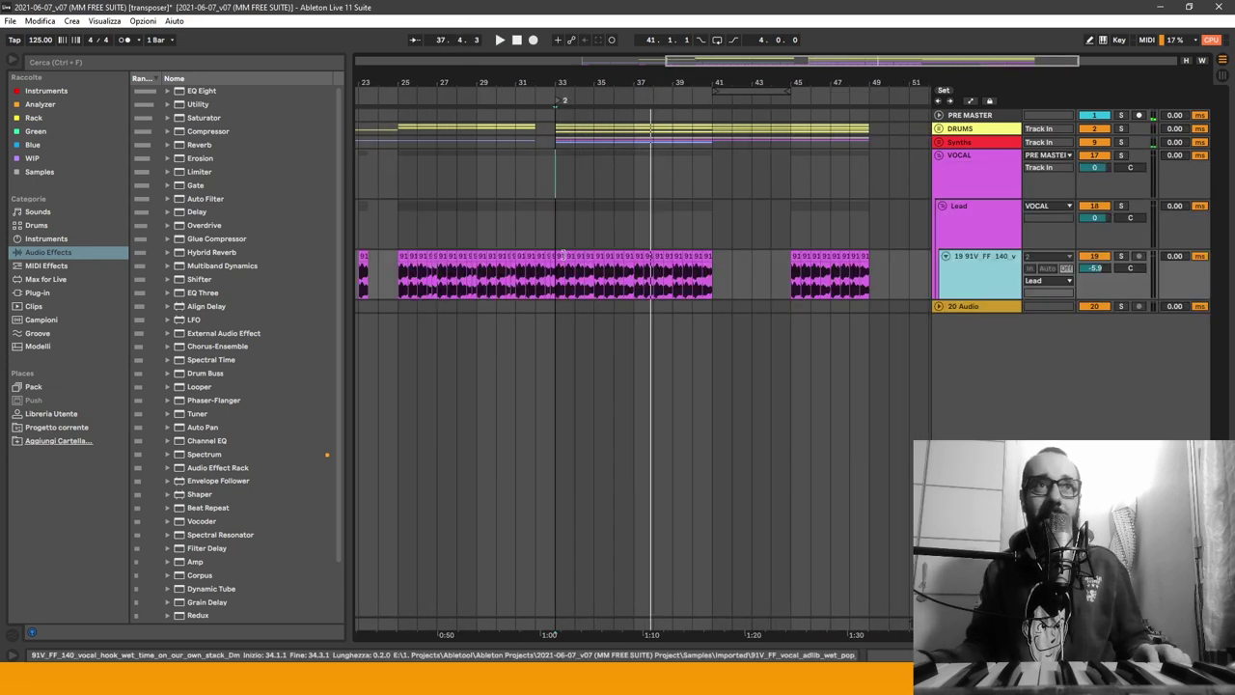
# Check the vocal clip's details and the Chord clip's transposed notes, then return to Abletool
pyautogui.doubleClick(559, 255)
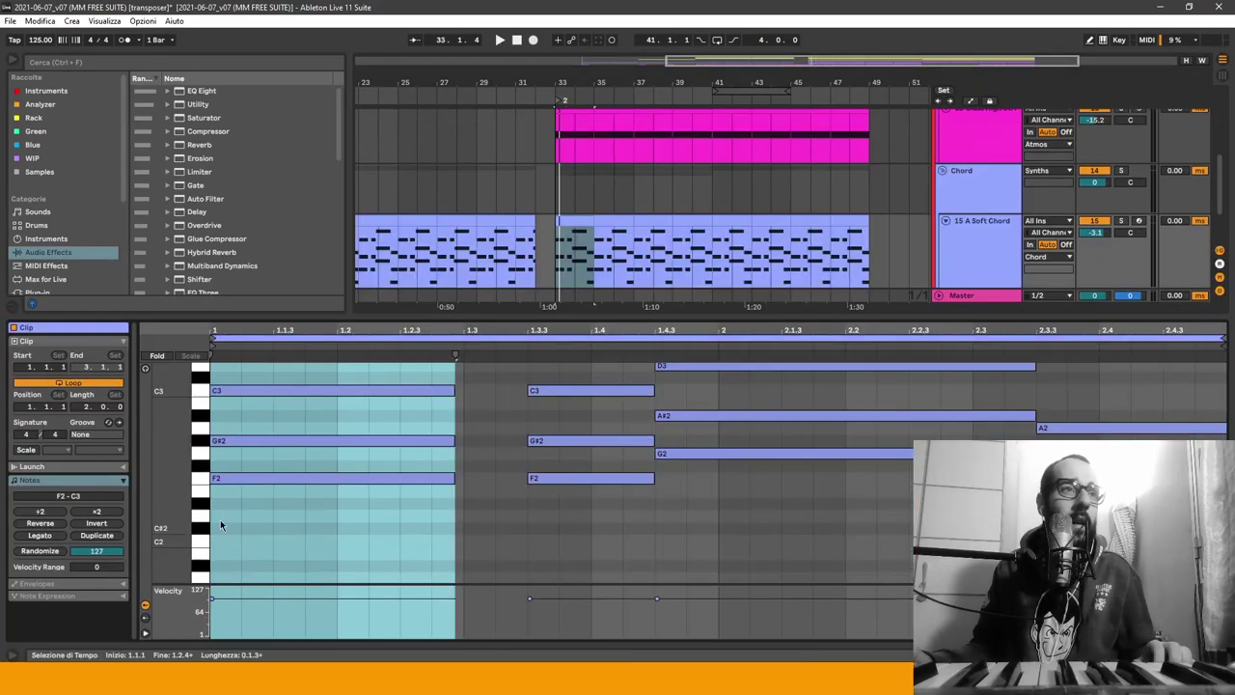
pyautogui.click(229, 491)
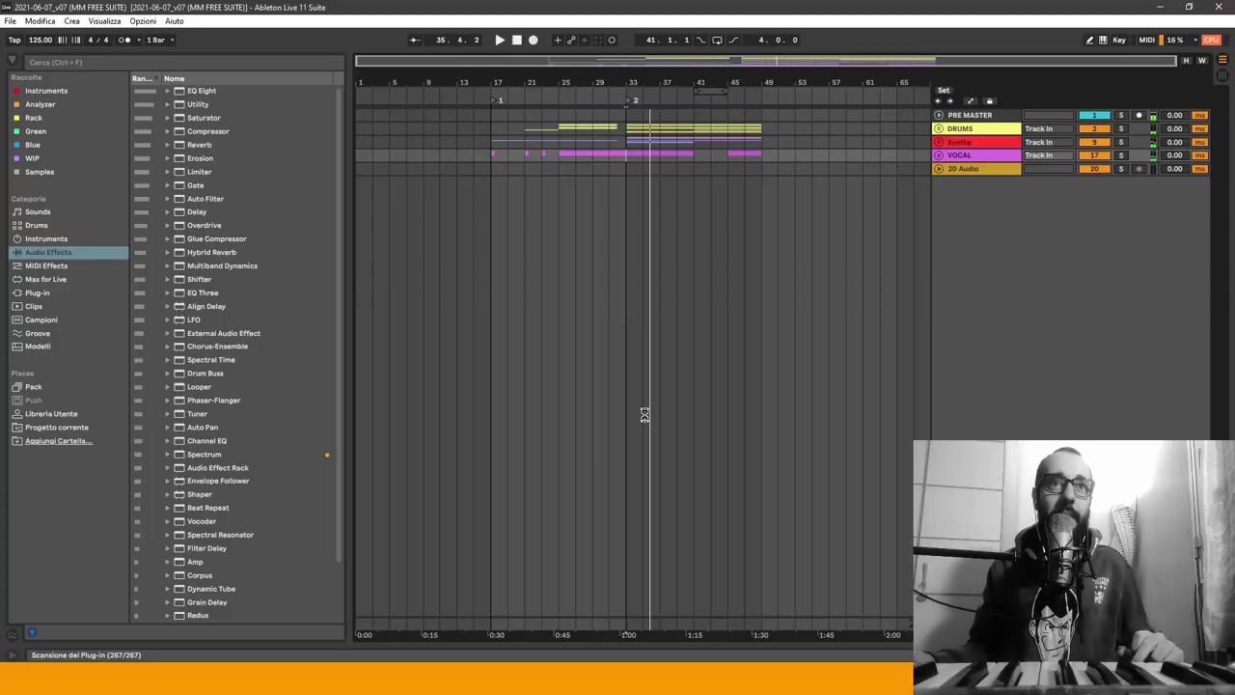
pyautogui.click(518, 656)
# Bring up the project folder and drag the original .als set into Abletool
pyautogui.scroll(-2, 386, 549)
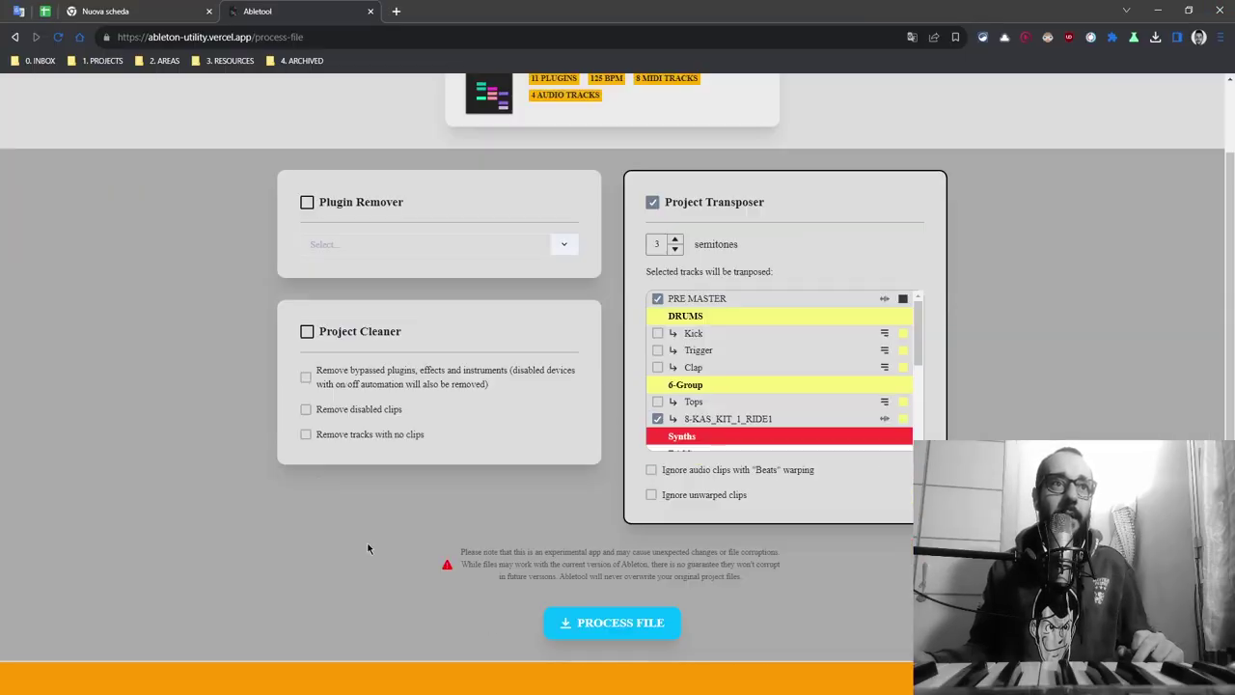
pyautogui.click(1158, 11)
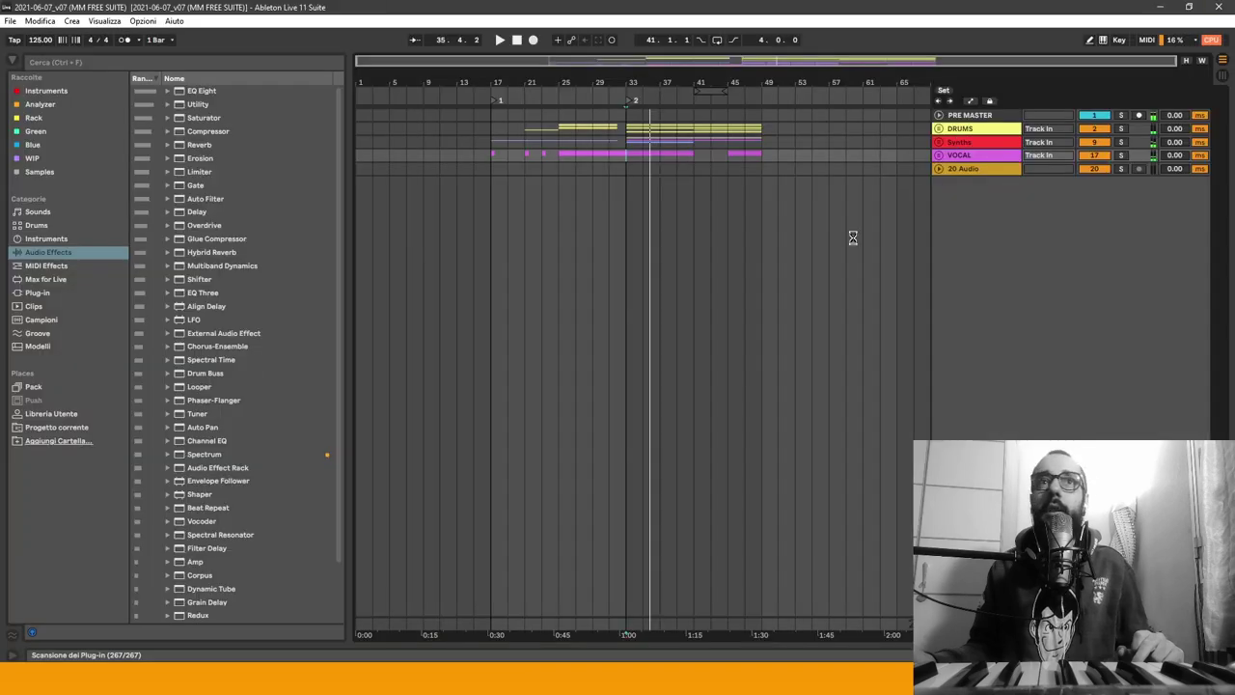
pyautogui.press('super+d')
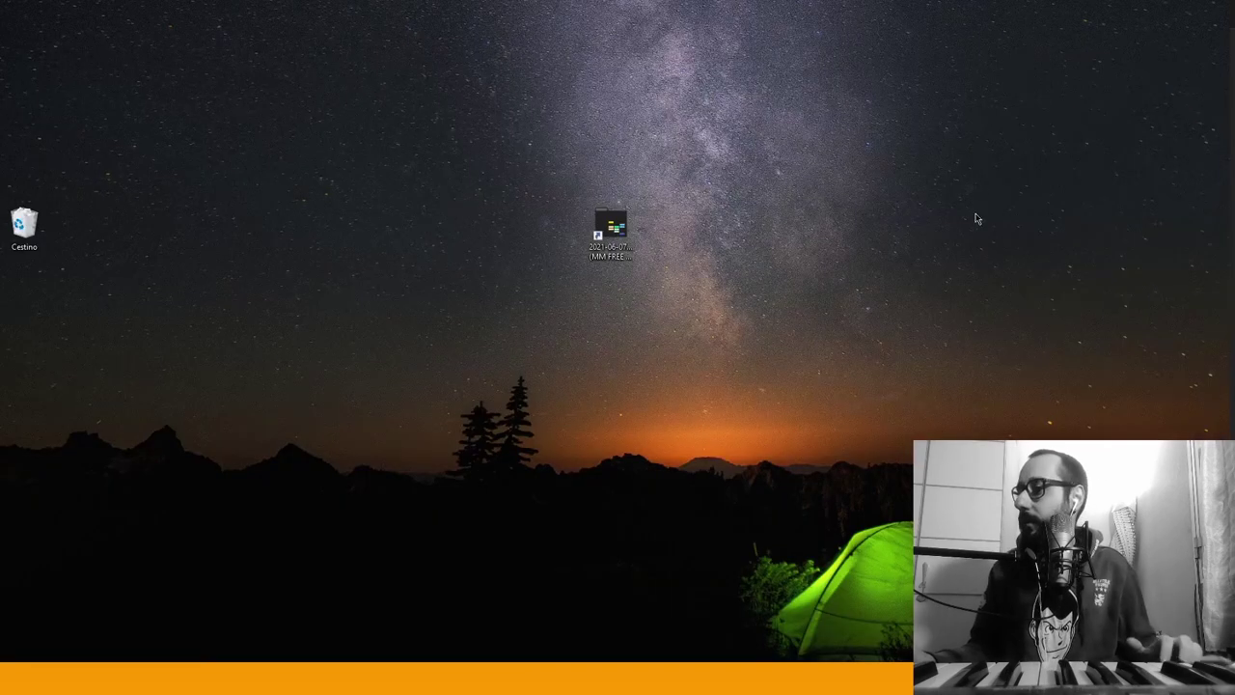
pyautogui.click(537, 617)
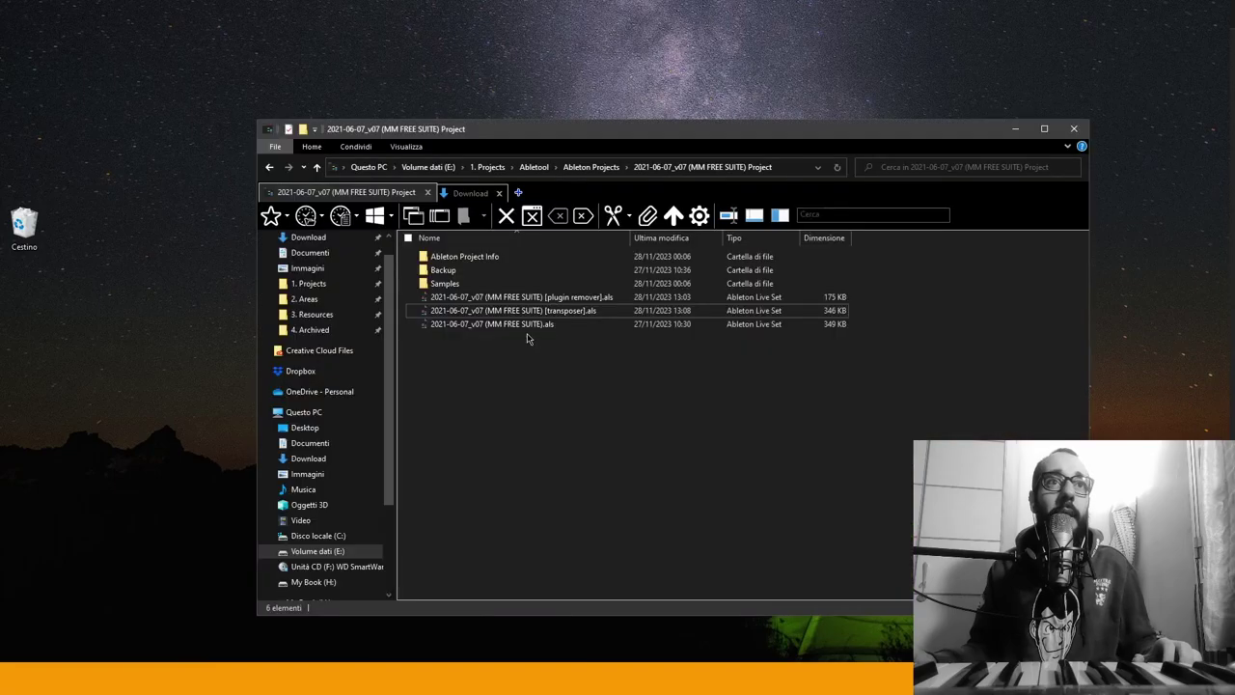
pyautogui.moveTo(852, 137); pyautogui.dragTo(1196, 137)
pyautogui.moveTo(782, 322); pyautogui.dragTo(537, 198)
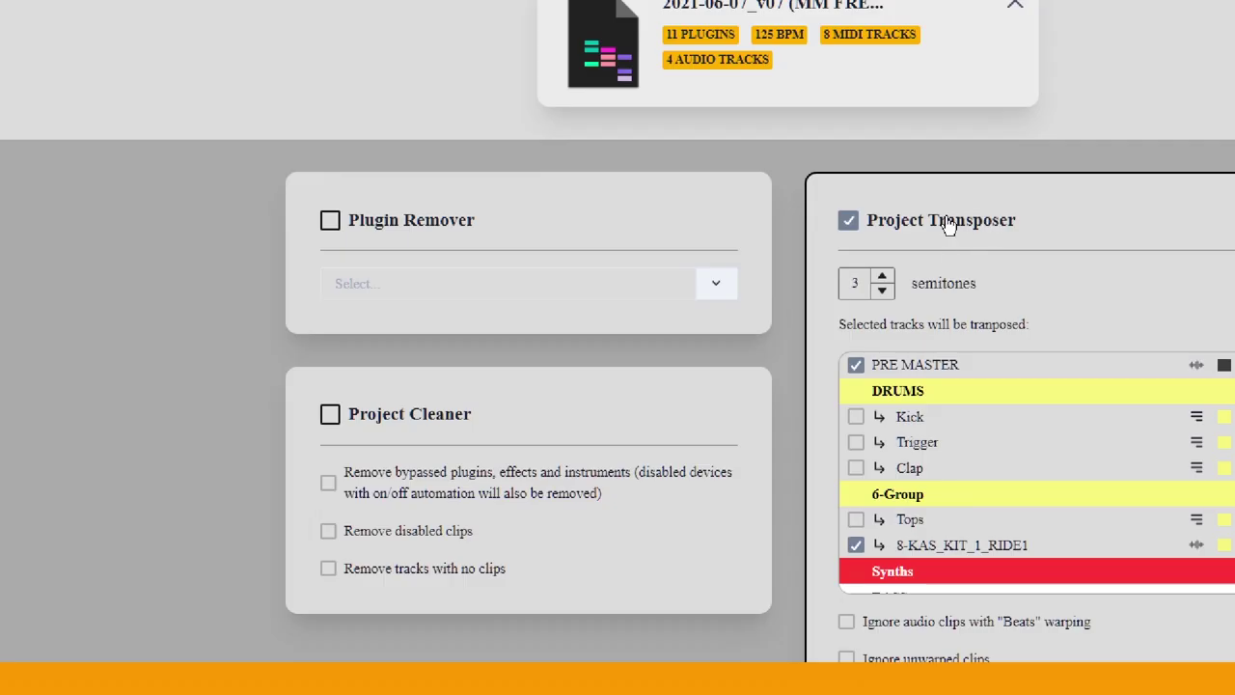
# Replace Project Transposer with Project Cleaner, removing bypassed devices, disabled clips and empty tracks
pyautogui.click(717, 338)
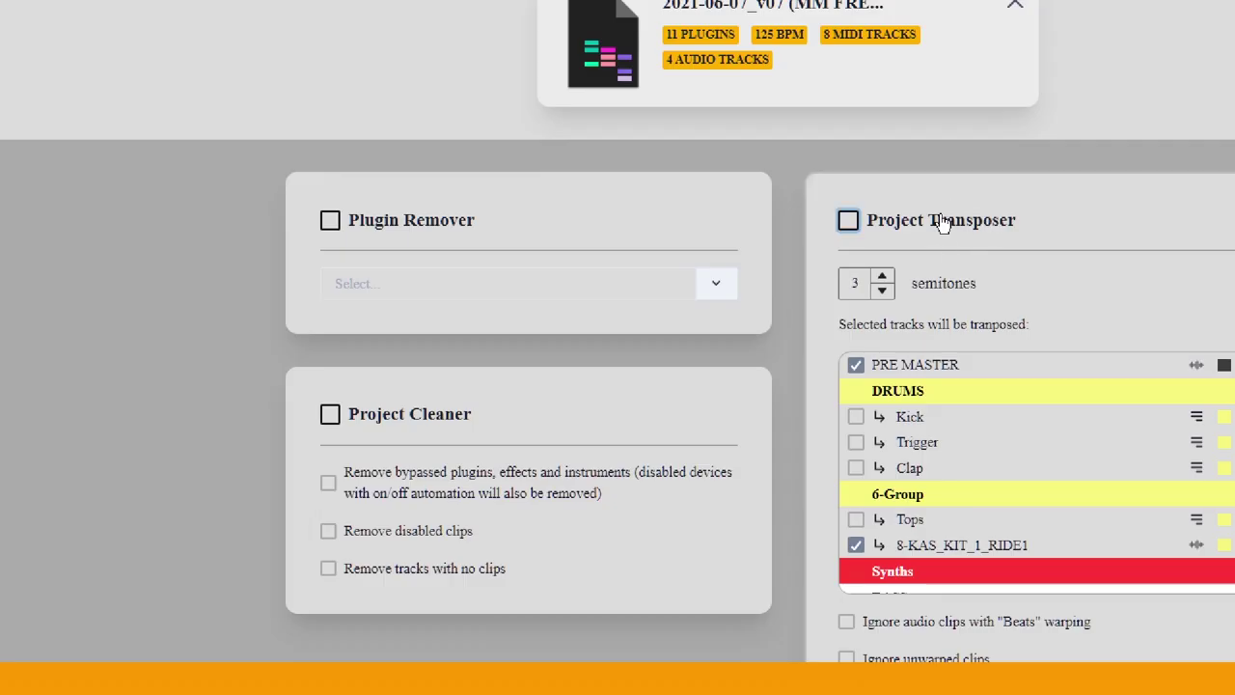
pyautogui.click(427, 430)
pyautogui.scroll(-1, 316, 579)
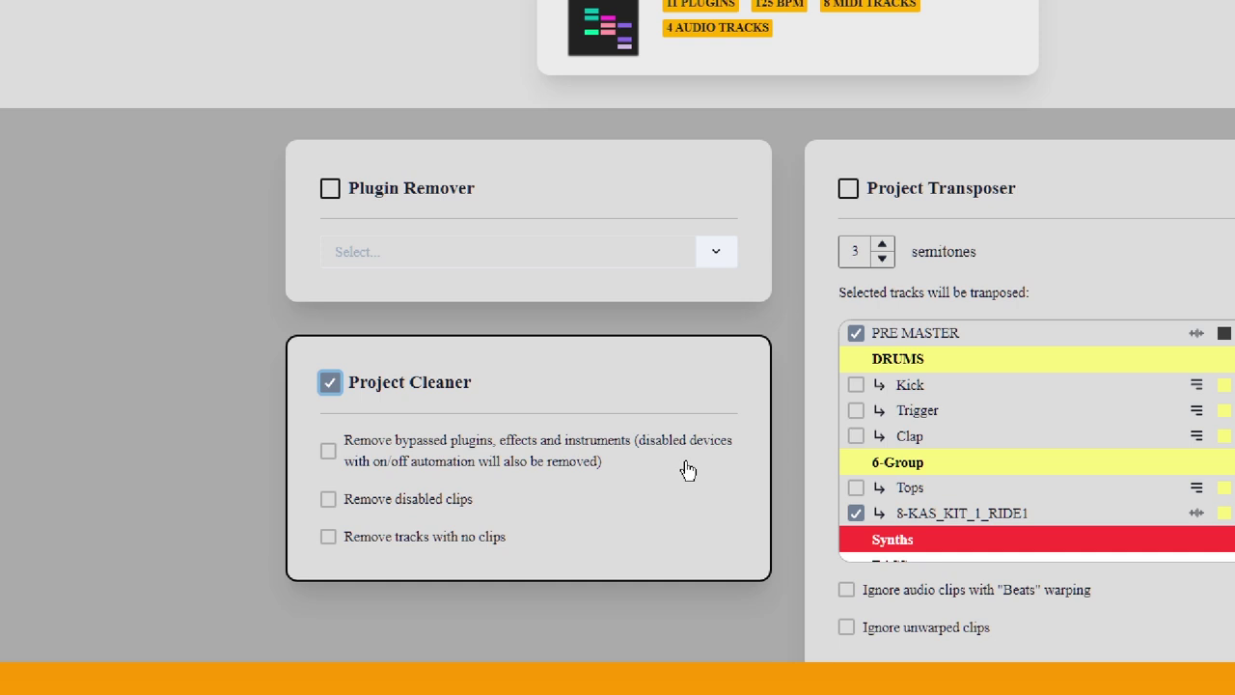
pyautogui.click(328, 452)
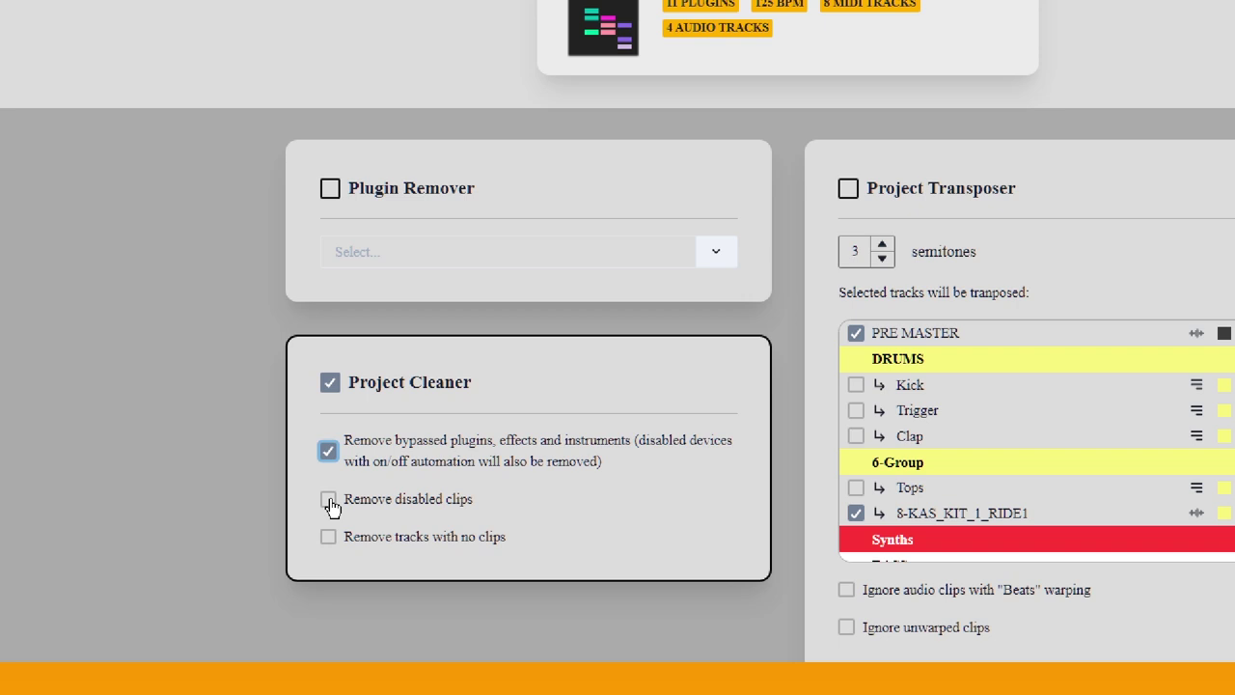
pyautogui.click(329, 501)
pyautogui.click(327, 543)
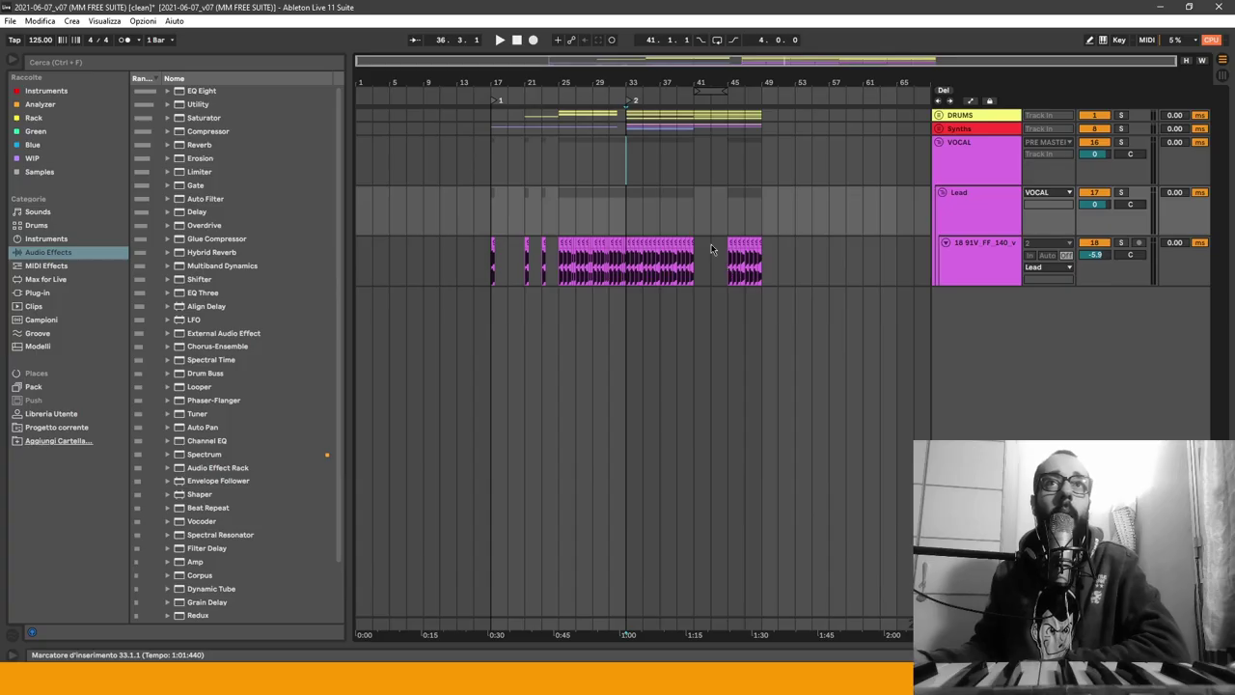
# Select the DRUMS, VOCAL and Synths tracks, view VOCAL's effect chain, stop playback, then close it
pyautogui.click(632, 225)
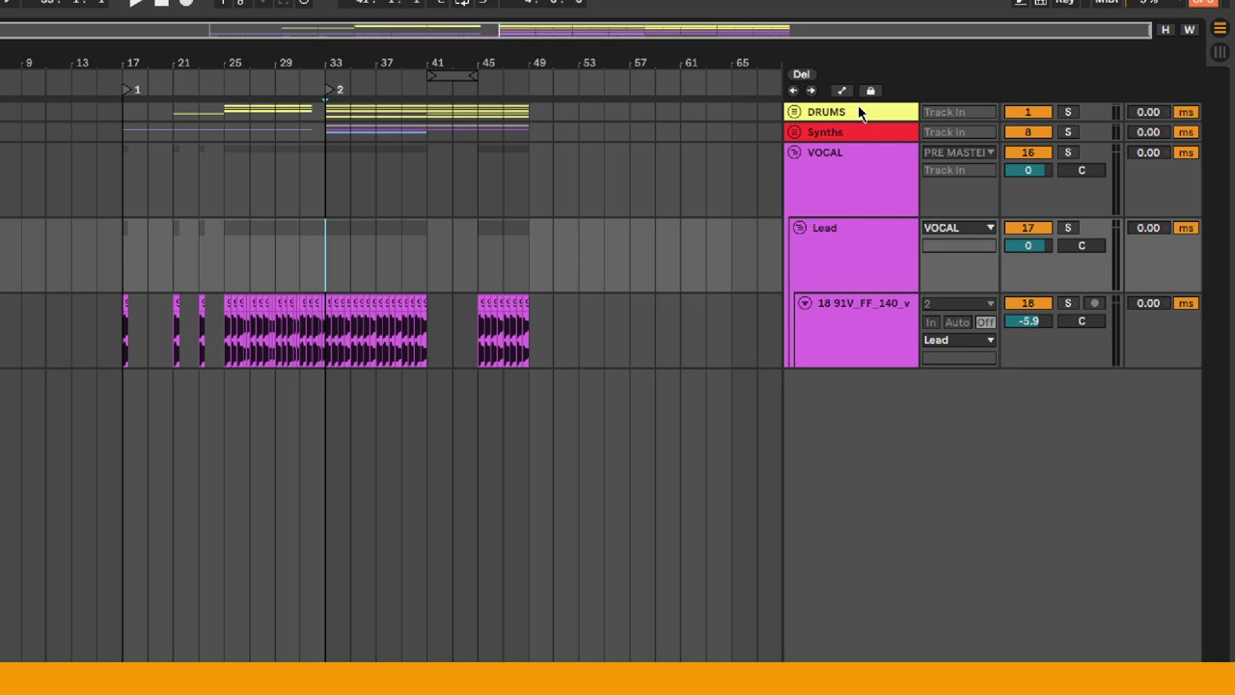
pyautogui.click(849, 118)
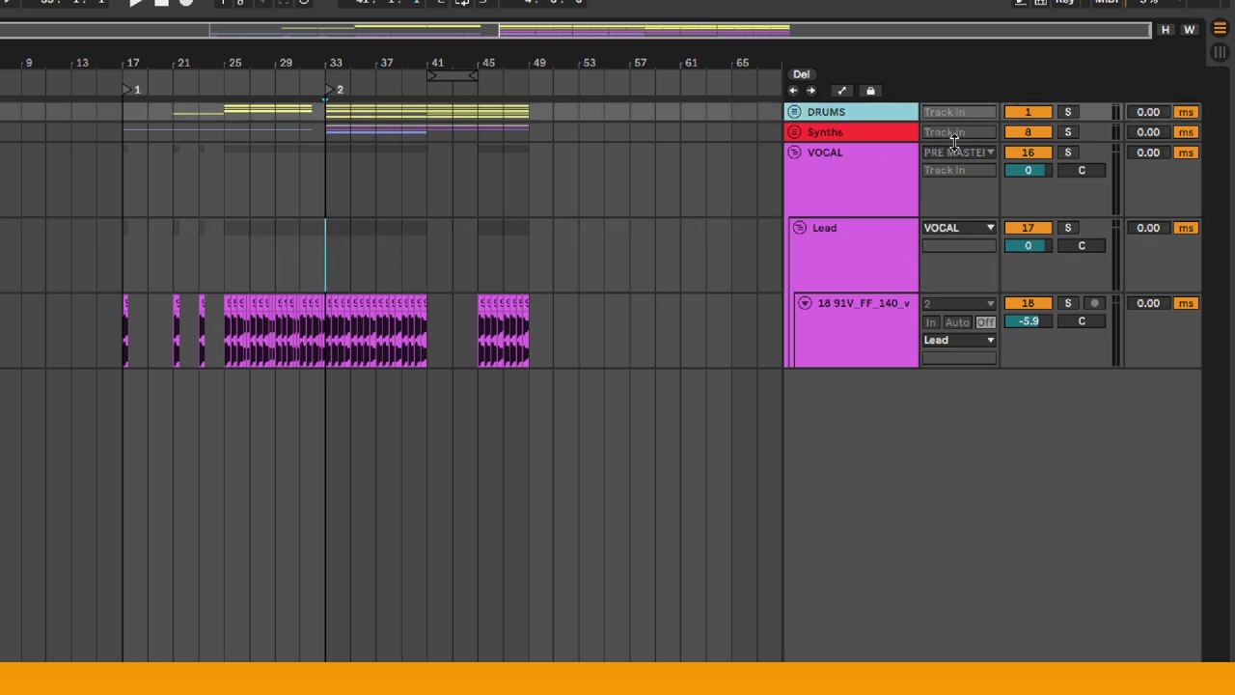
pyautogui.click(886, 172)
pyautogui.keyDown('shift'); pyautogui.click(872, 111); pyautogui.keyUp('shift')
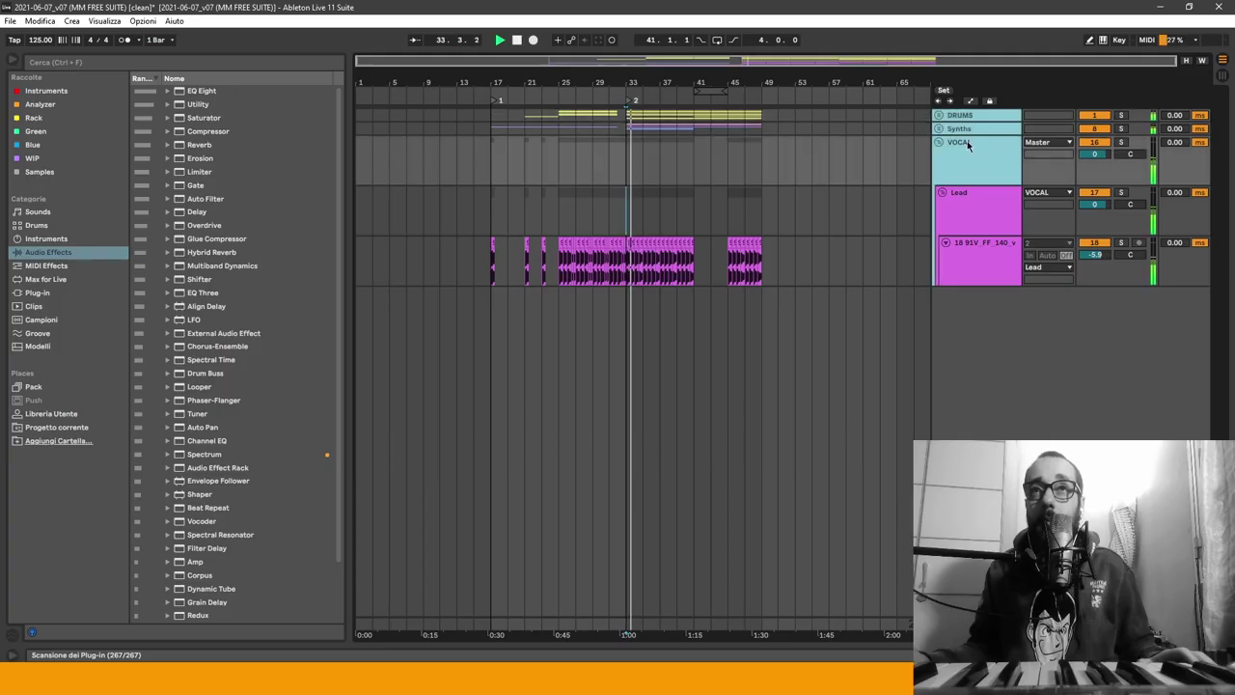
pyautogui.doubleClick(968, 144)
pyautogui.press('space')
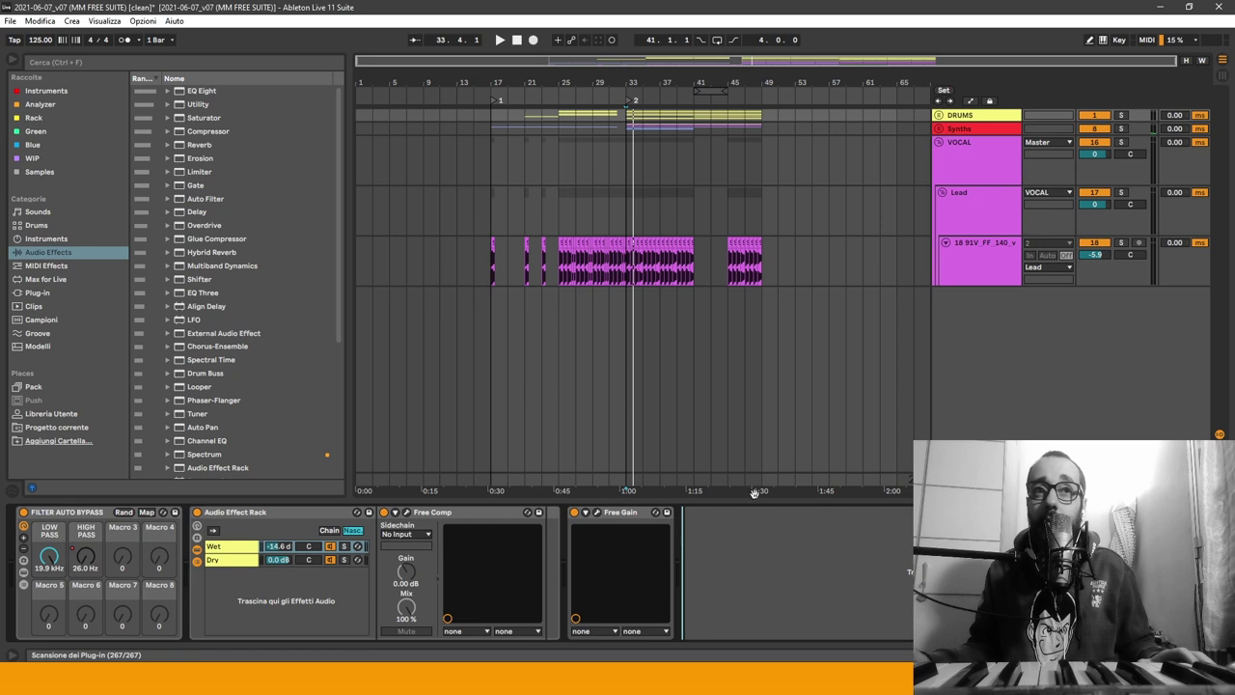
pyautogui.moveTo(758, 497); pyautogui.dragTo(758, 642)
# Expand the Synths group and step through its tracks, including Chord and 14 A Soft Chord
pyautogui.click(938, 130)
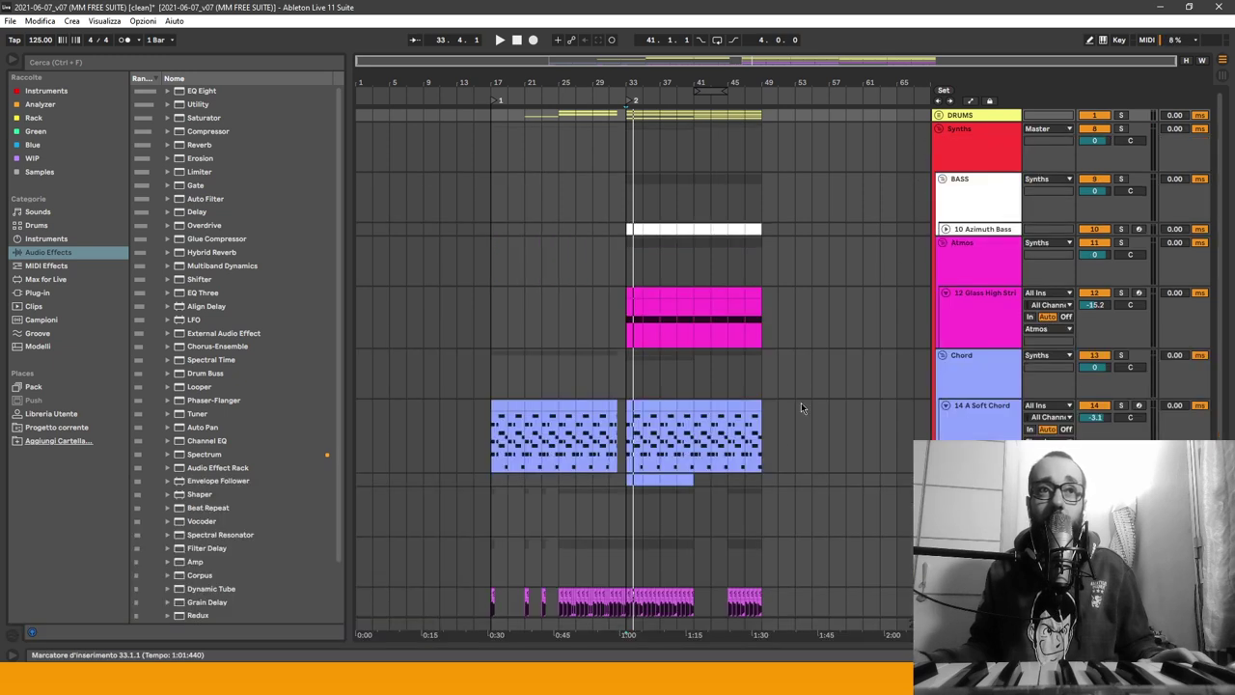
pyautogui.click(955, 318)
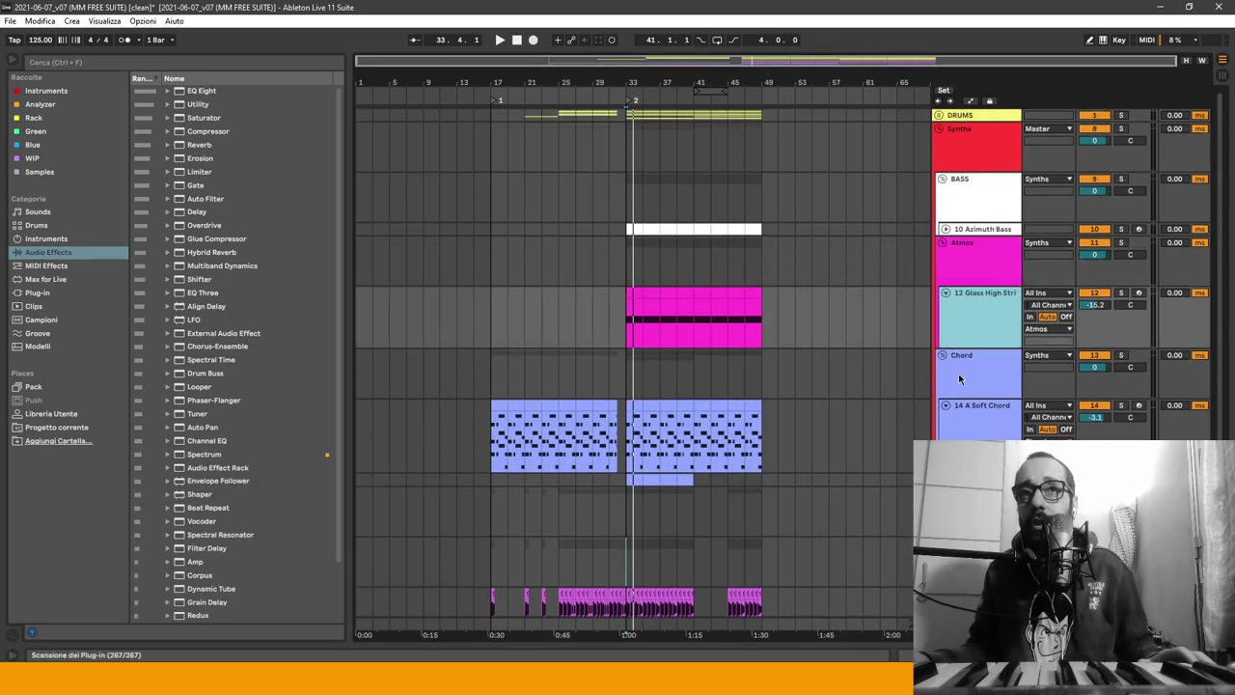
pyautogui.click(958, 374)
pyautogui.click(970, 424)
pyautogui.scroll(-1, 990, 417)
pyautogui.click(970, 427)
pyautogui.click(970, 489)
pyautogui.click(970, 540)
pyautogui.scroll(1, 970, 540)
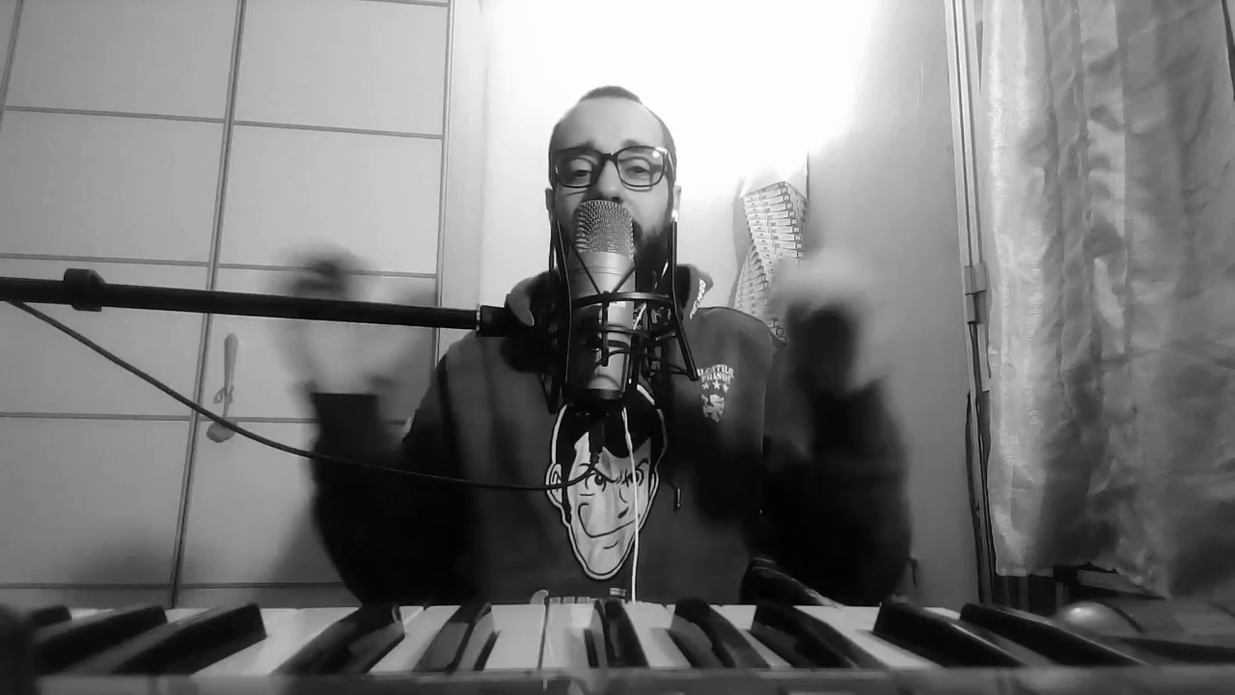